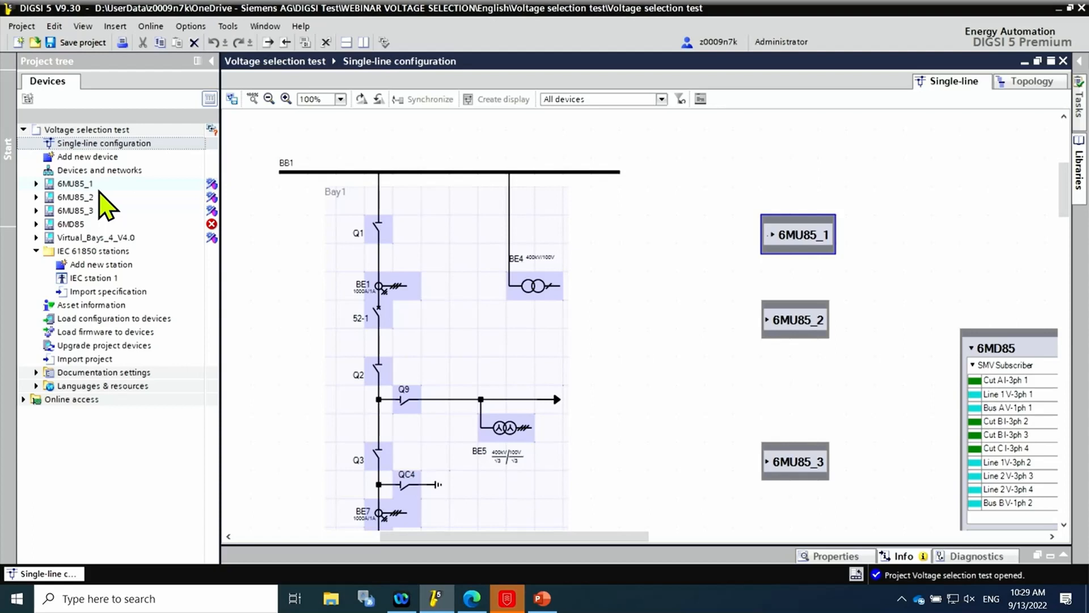
Open the hardware configuration of 6MU85_1 and review the communication protocols selected on its ETH-BD-2FO module
left_click(36, 184)
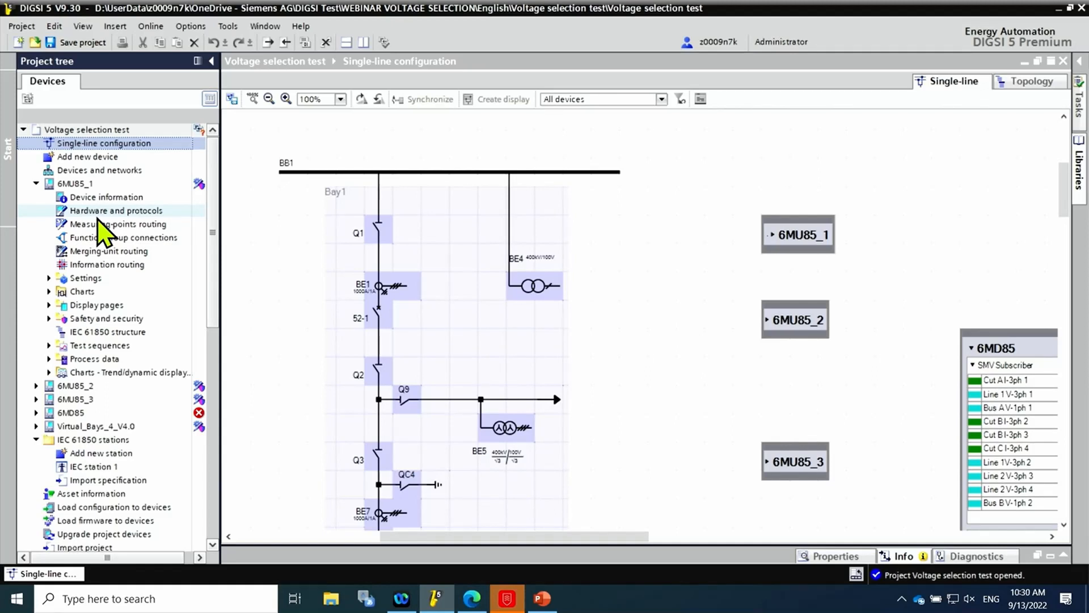
left_click(104, 211)
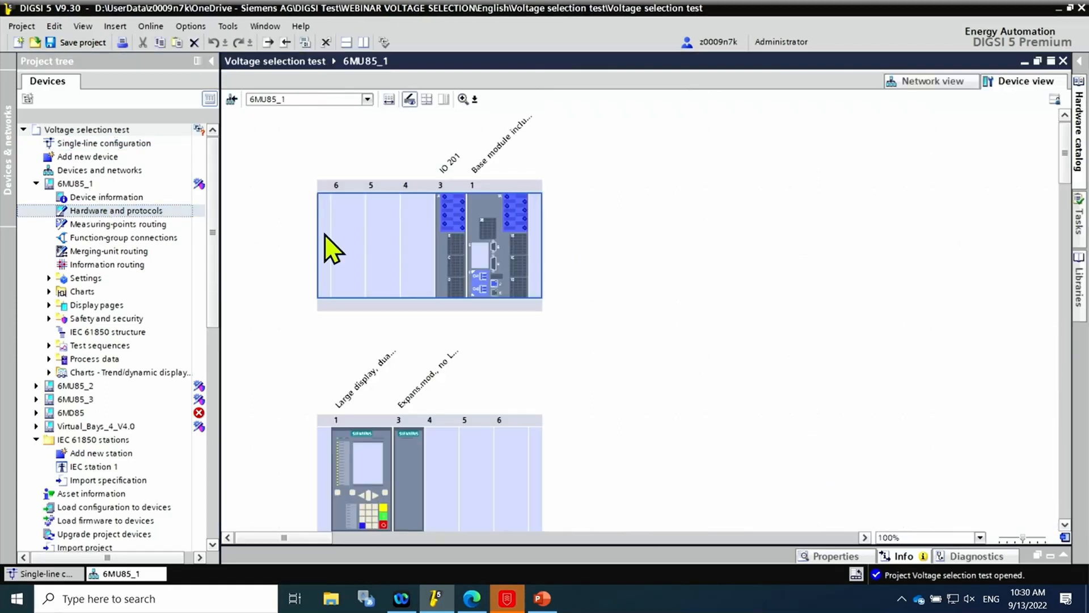
double_click(479, 286)
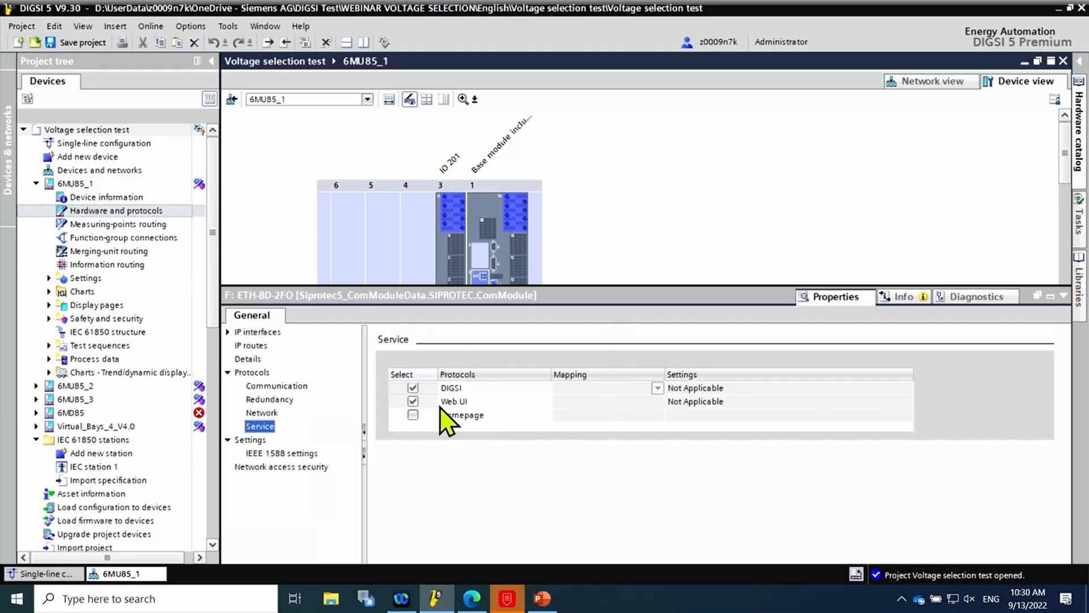
left_click(284, 386)
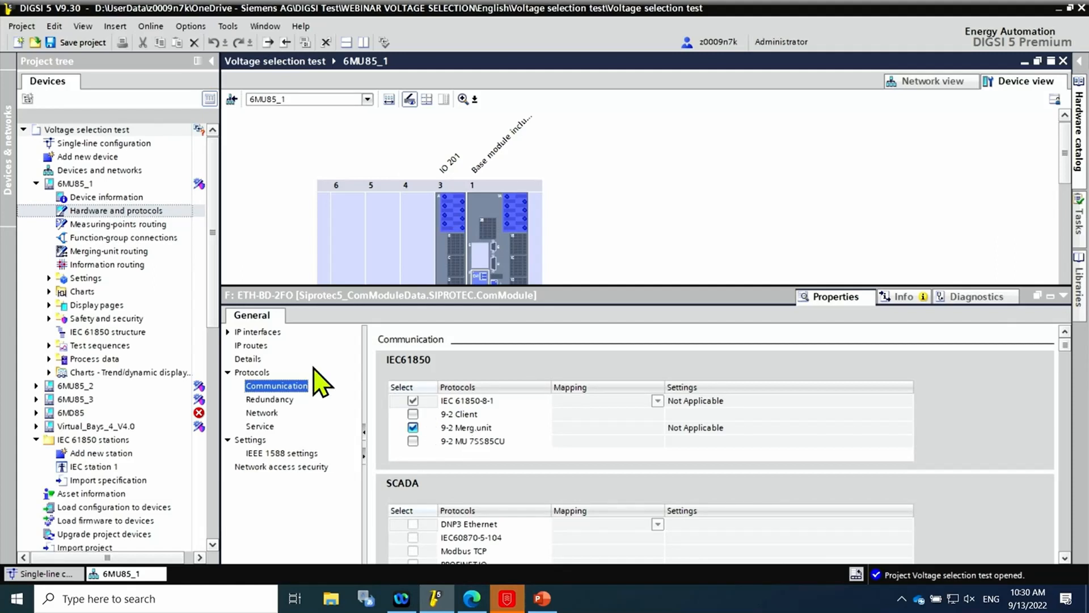
Review the merging-unit routing of 6MU85_1, including the measuring points assigned to its SMV streams, then collapse the device
double_click(124, 254)
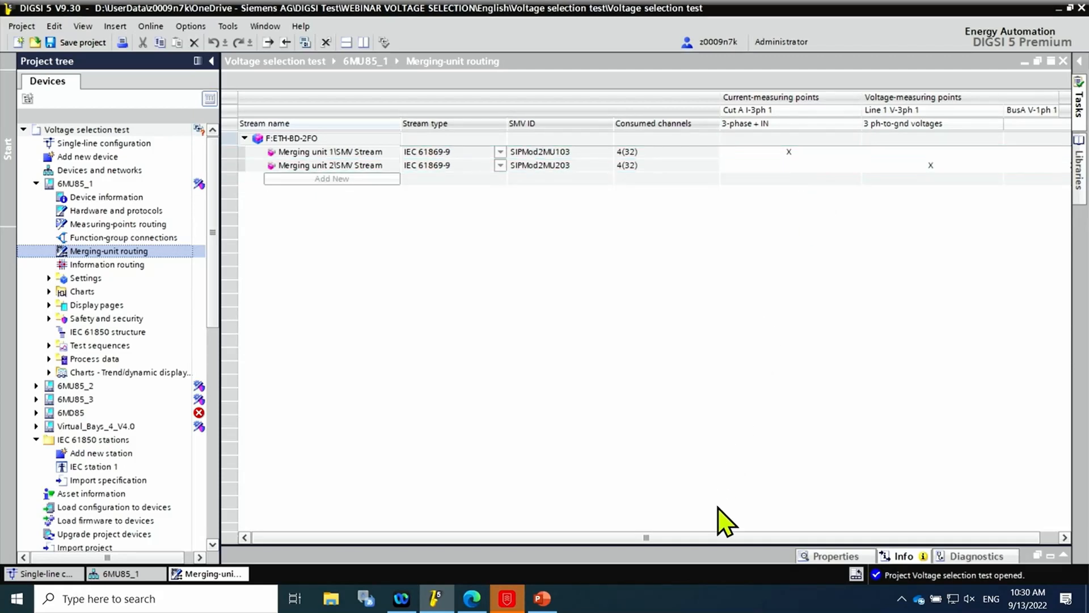
scroll(717, 538, "right", 3)
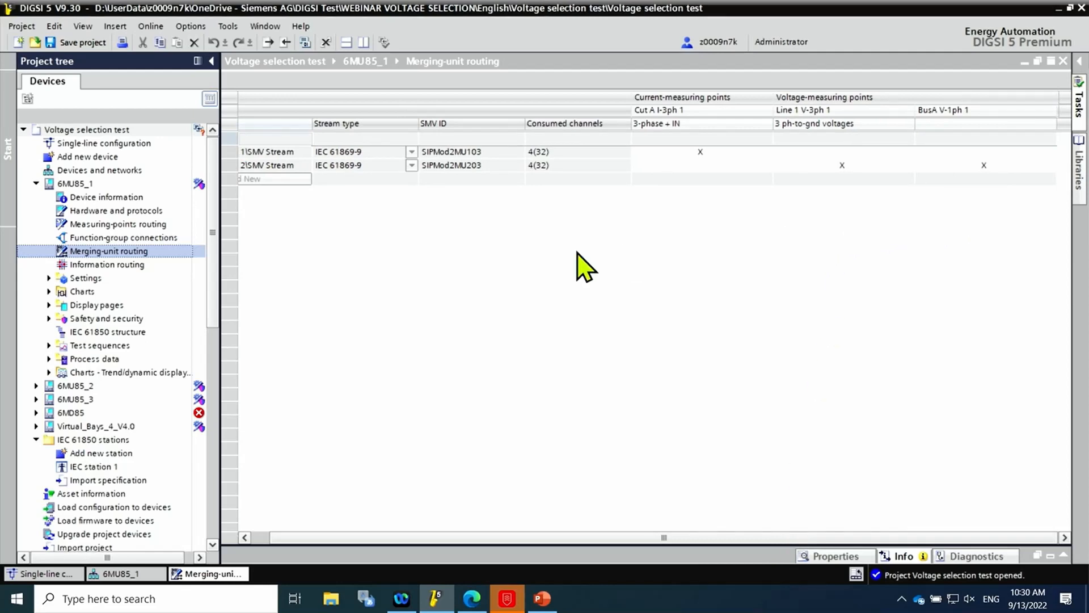
left_click(423, 247)
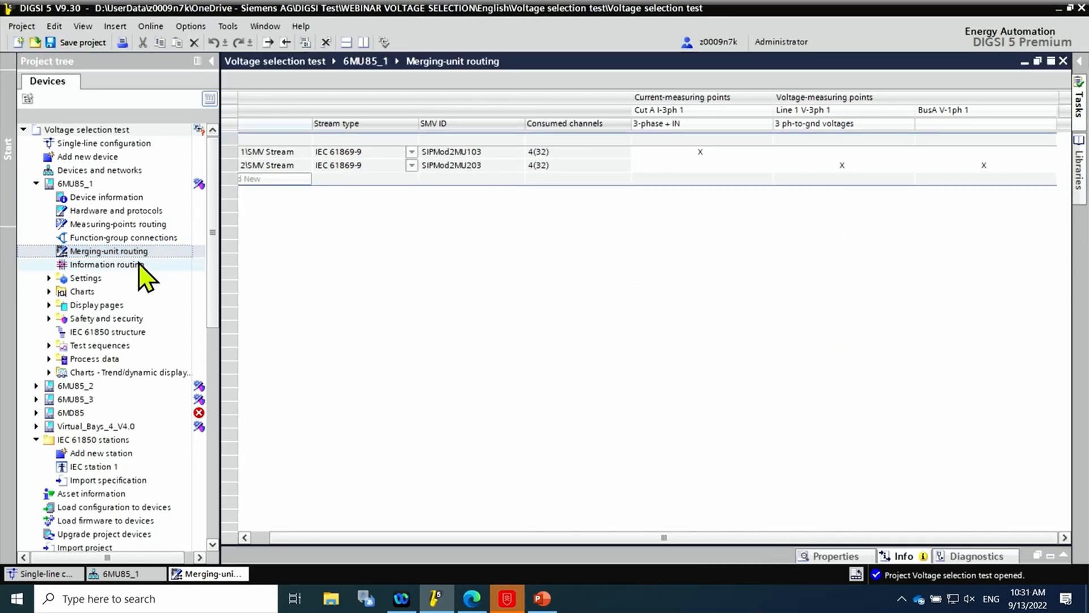
left_click(37, 184)
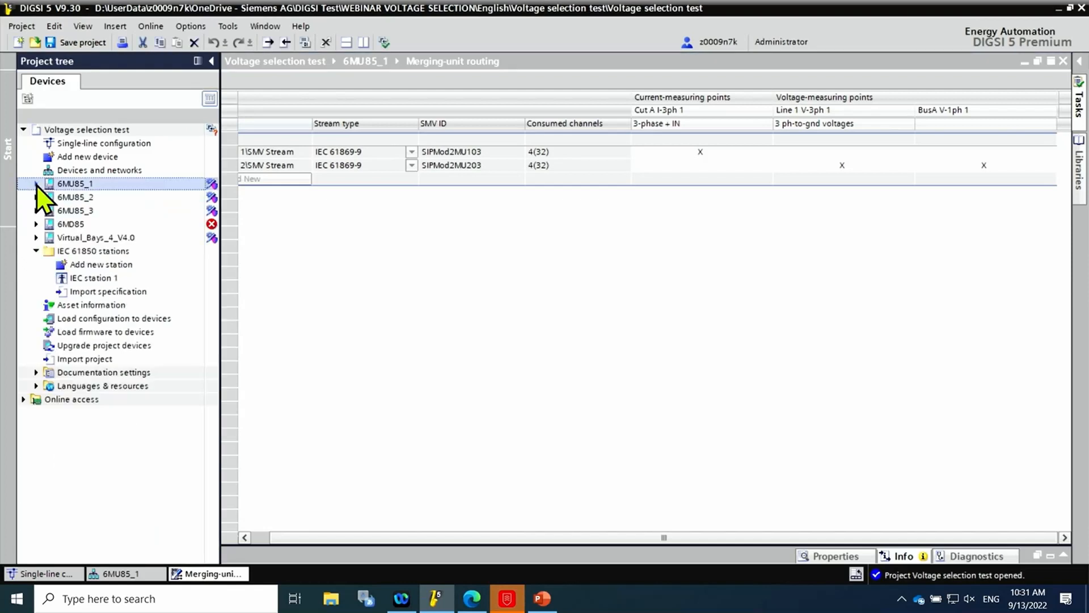
Open the hardware configuration of 6MD85 and review the communication protocols selected on its ETH-BD-2FO module
left_click(35, 225)
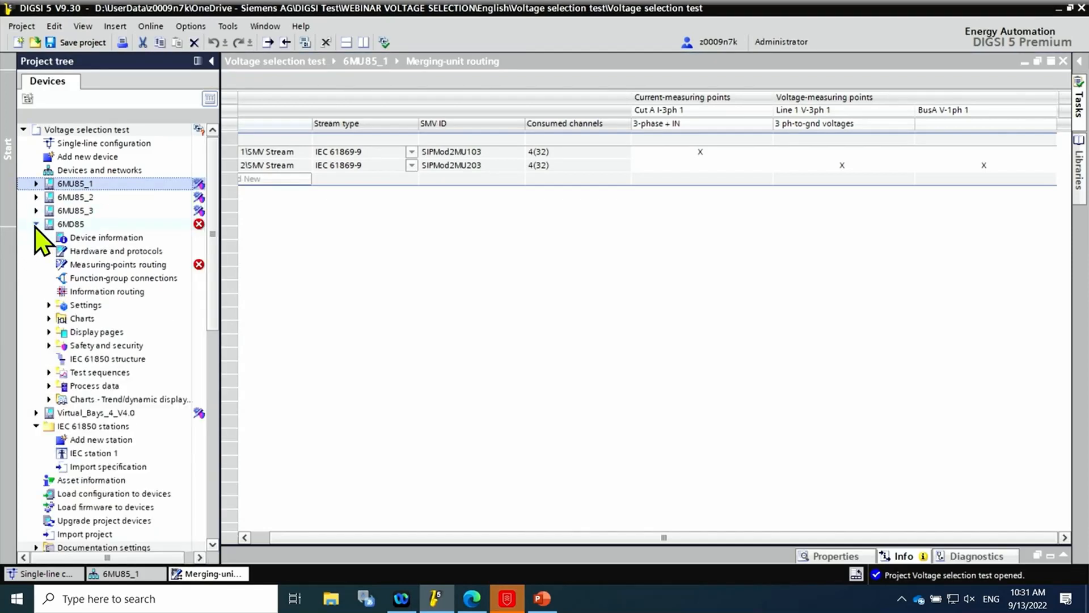
double_click(113, 251)
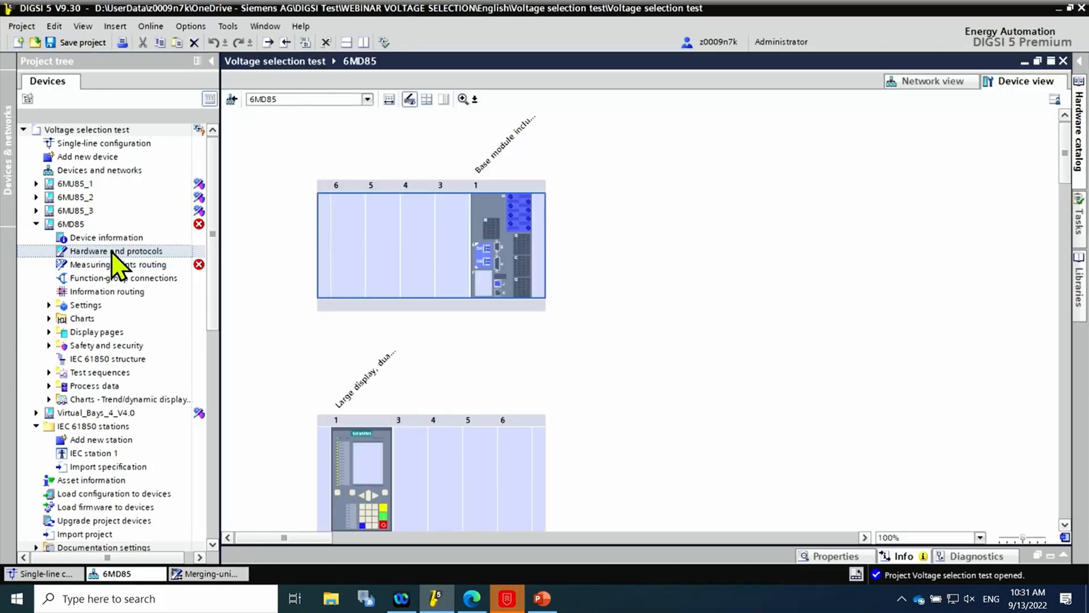
double_click(489, 250)
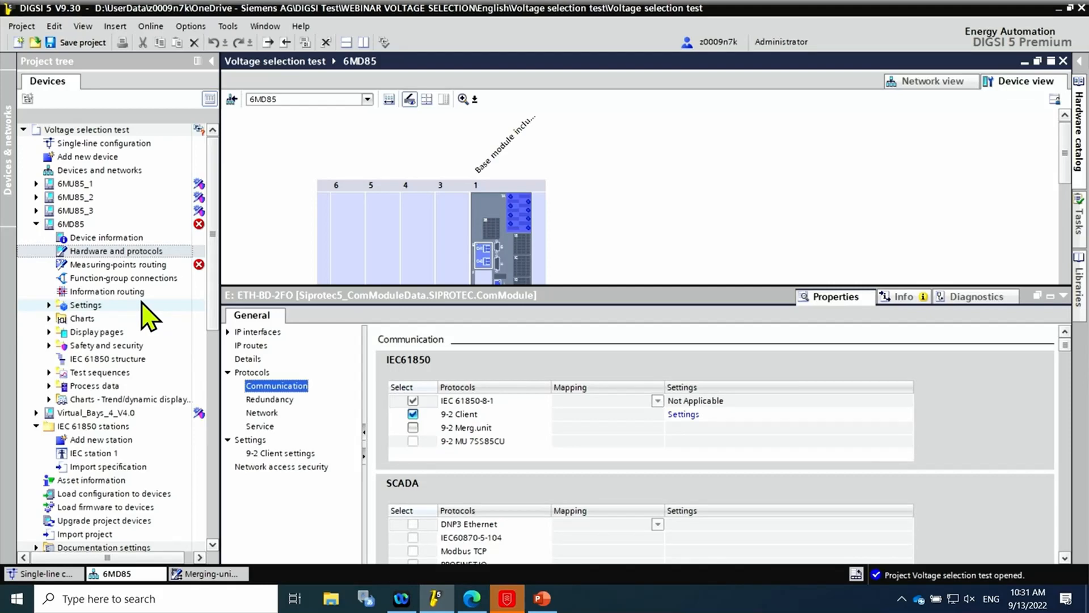
Check the function-group connections and the current and voltage measuring-points routing of 6MD85, then collapse the device
double_click(140, 279)
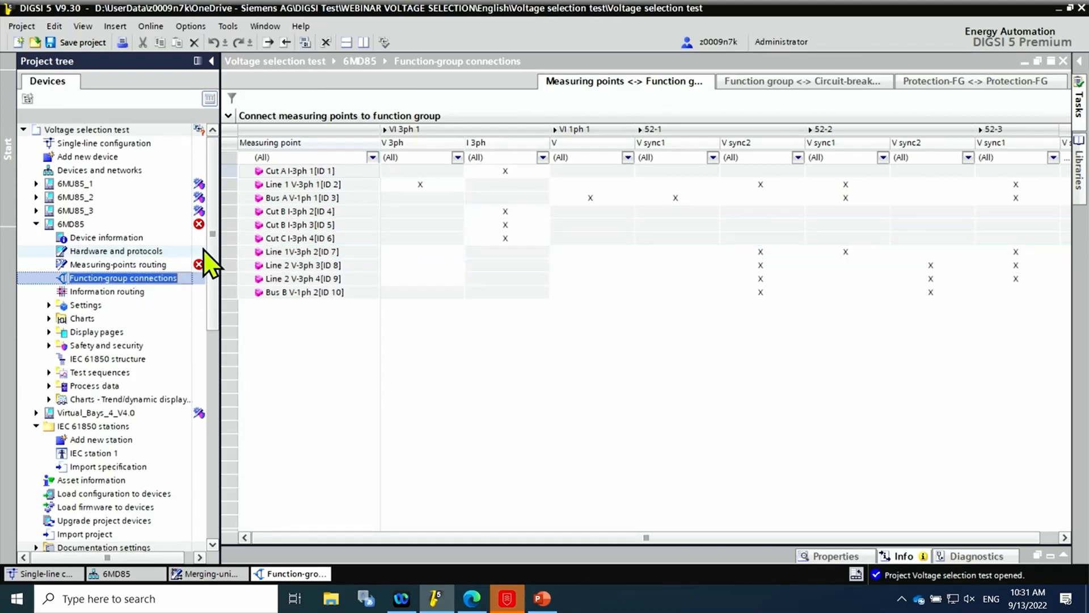
double_click(139, 264)
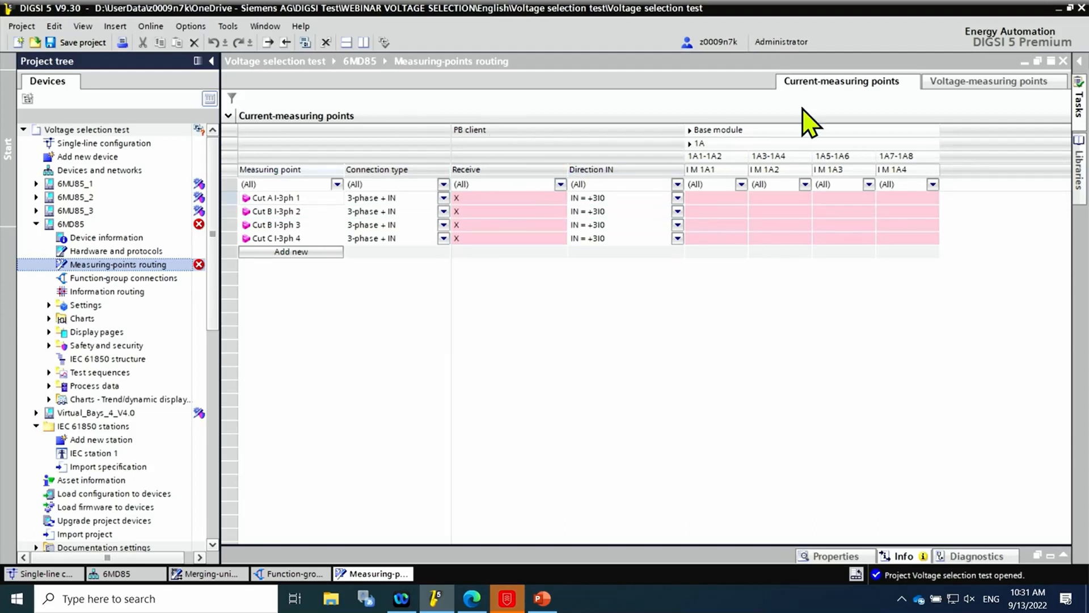
left_click(951, 83)
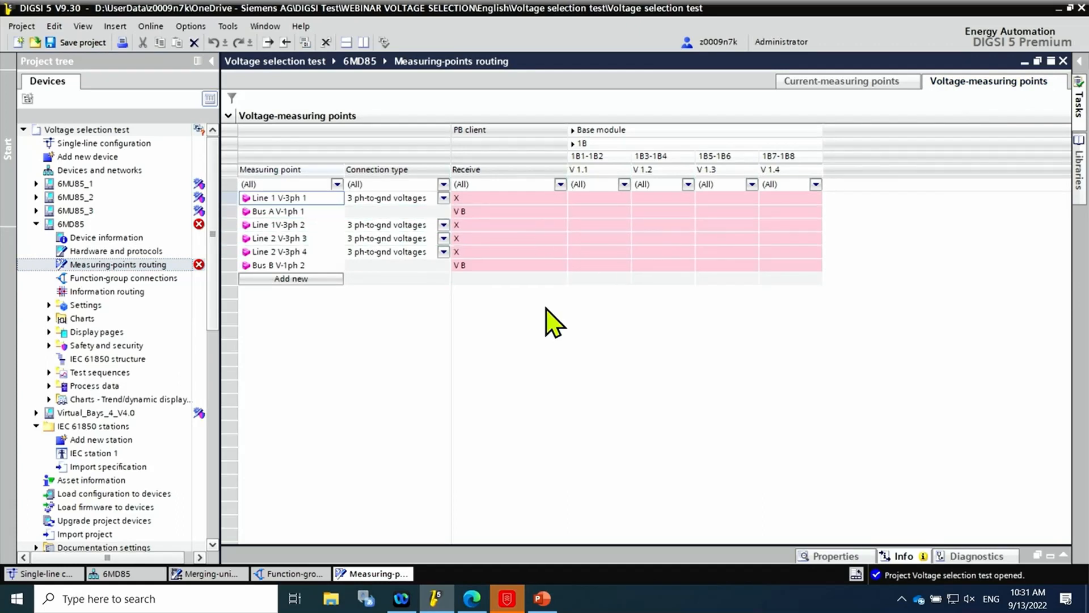
left_click(41, 224)
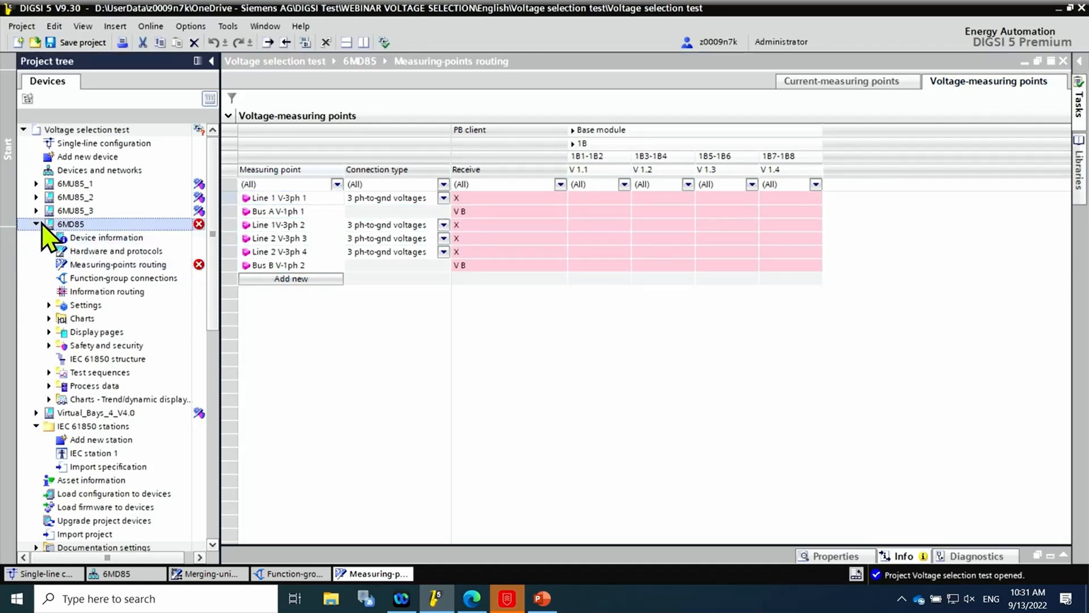
left_click(36, 225)
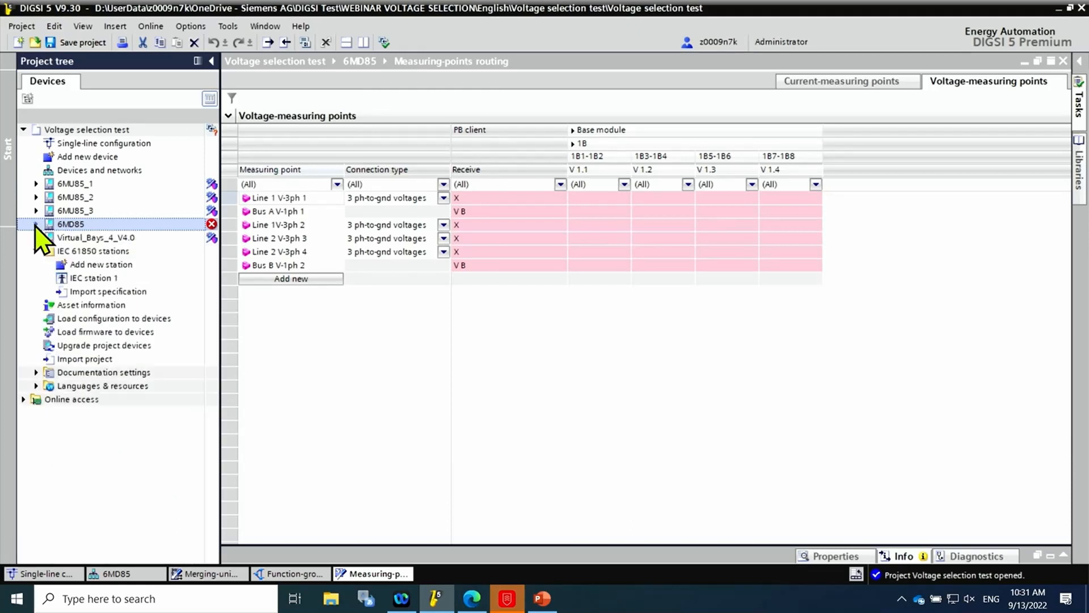
Return to the single-line configuration, hide the project tree and collapse the 6MD85 block to survey Bay1 and the device blocks
double_click(150, 143)
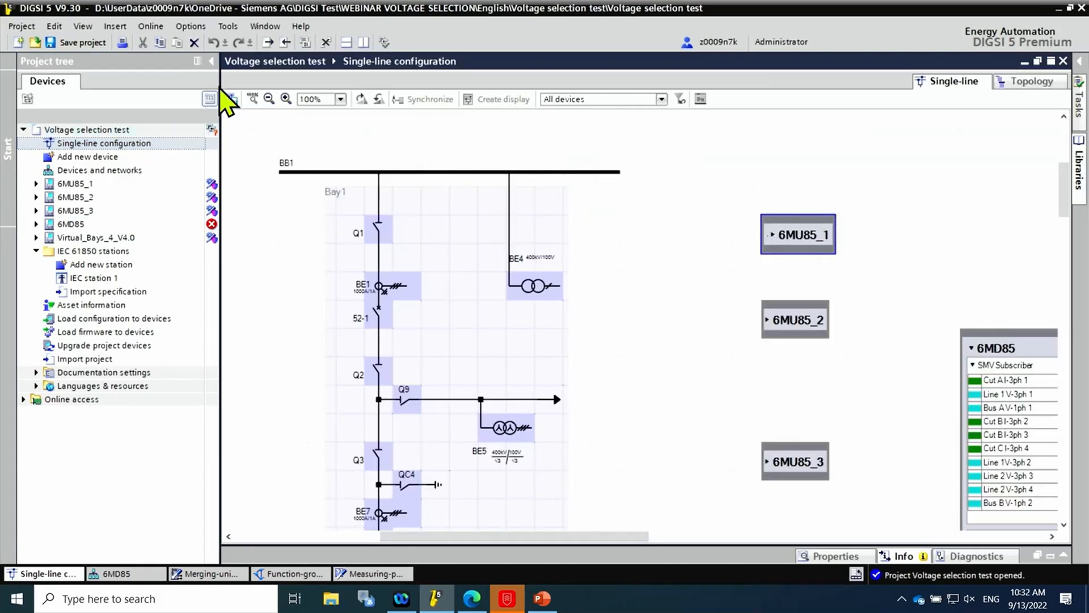
left_click(212, 61)
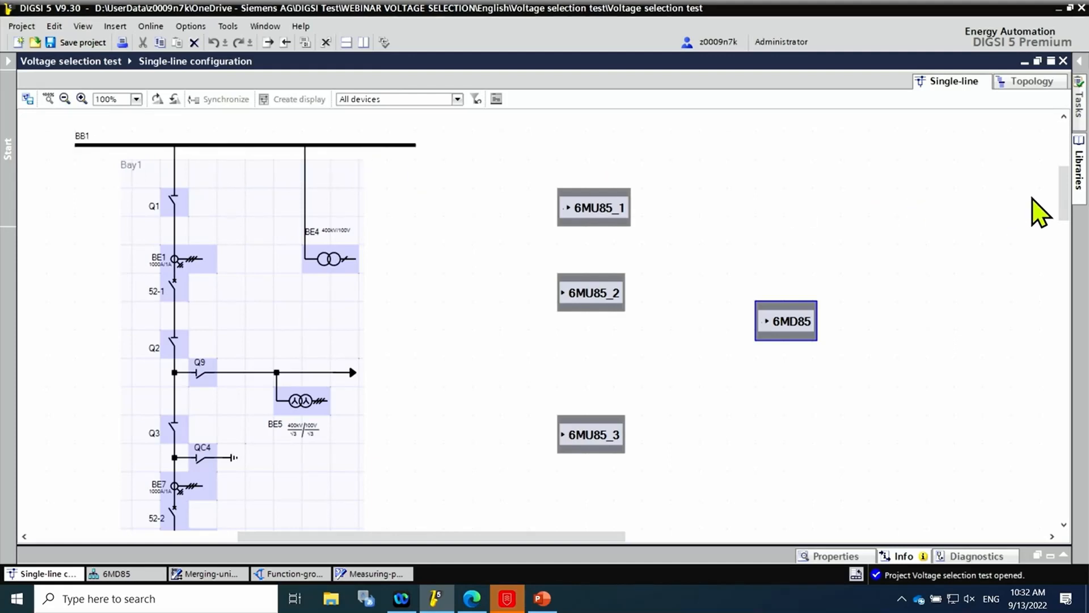
mouse_move(1065, 196)
left_mouse_down()
mouse_move(1059, 264)
mouse_move(1069, 201)
left_mouse_up()
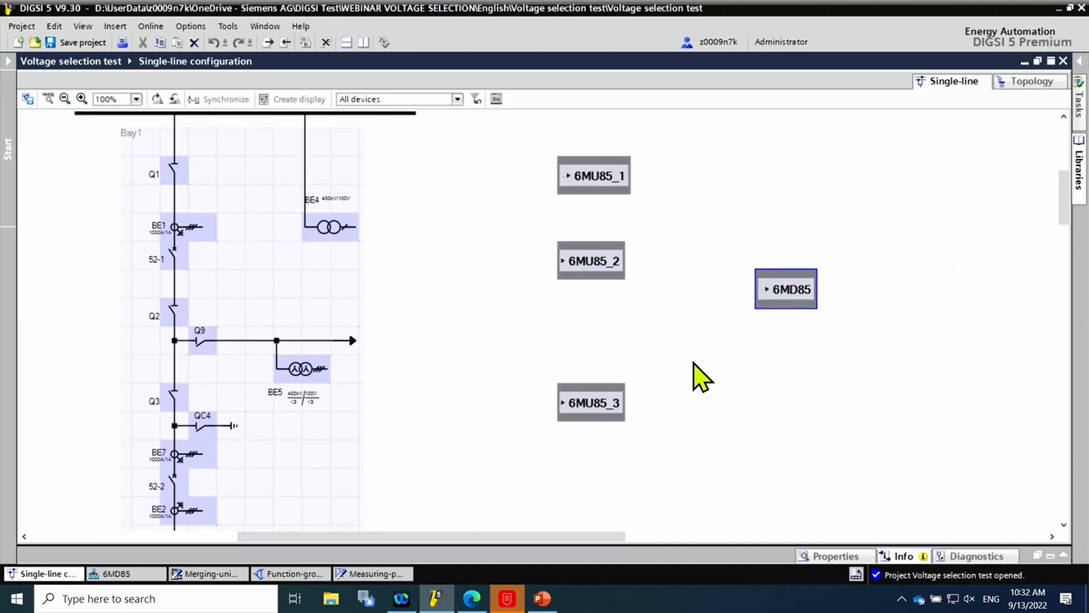
left_click_drag(1056, 194, 1061, 231)
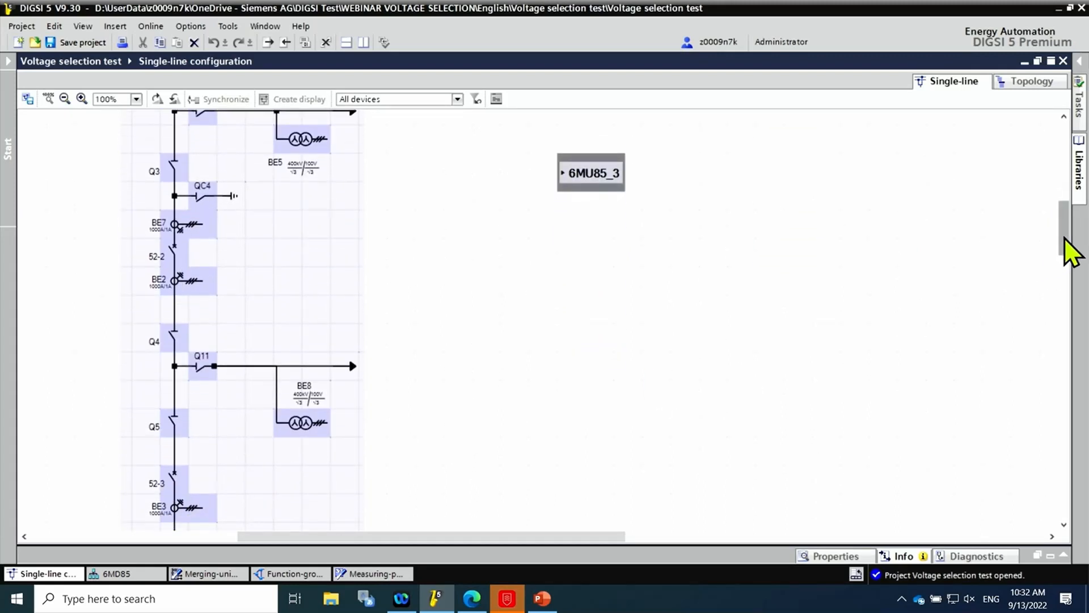
left_click_drag(1063, 230, 1070, 206)
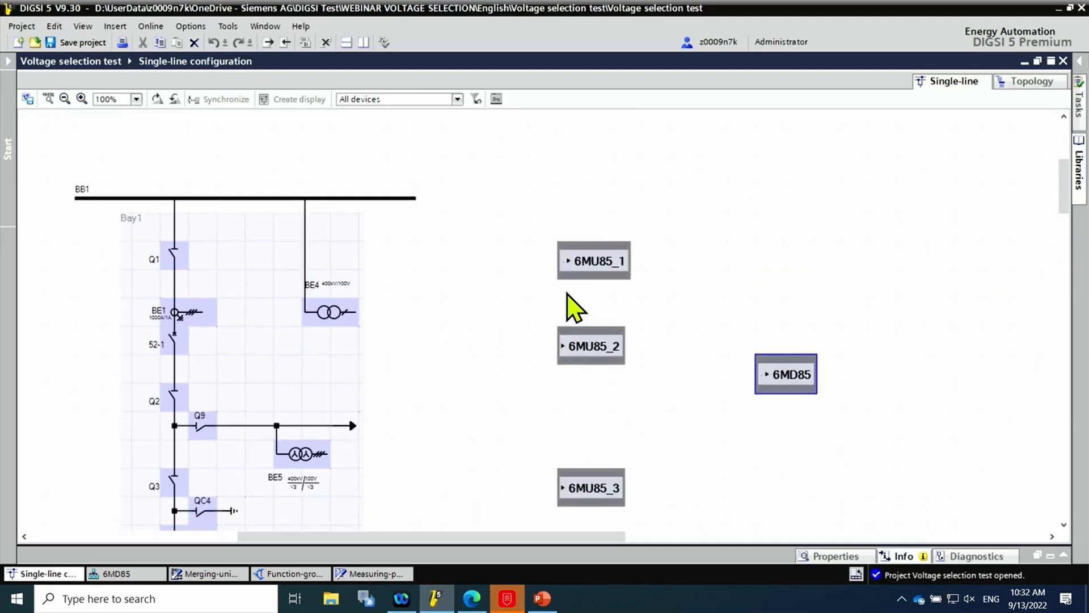
Move the collapsed 6MU85_1, 6MU85_2 and 6MU85_3 blocks closer to Bay1, spacing them out down its length
left_click_drag(569, 272, 440, 326)
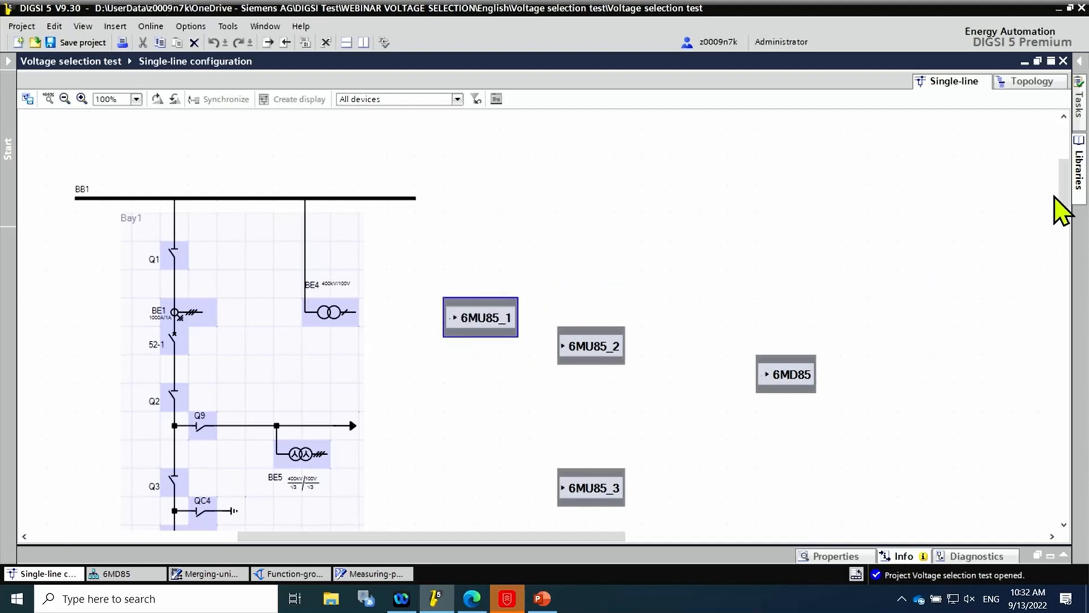
left_click_drag(1066, 190, 1067, 228)
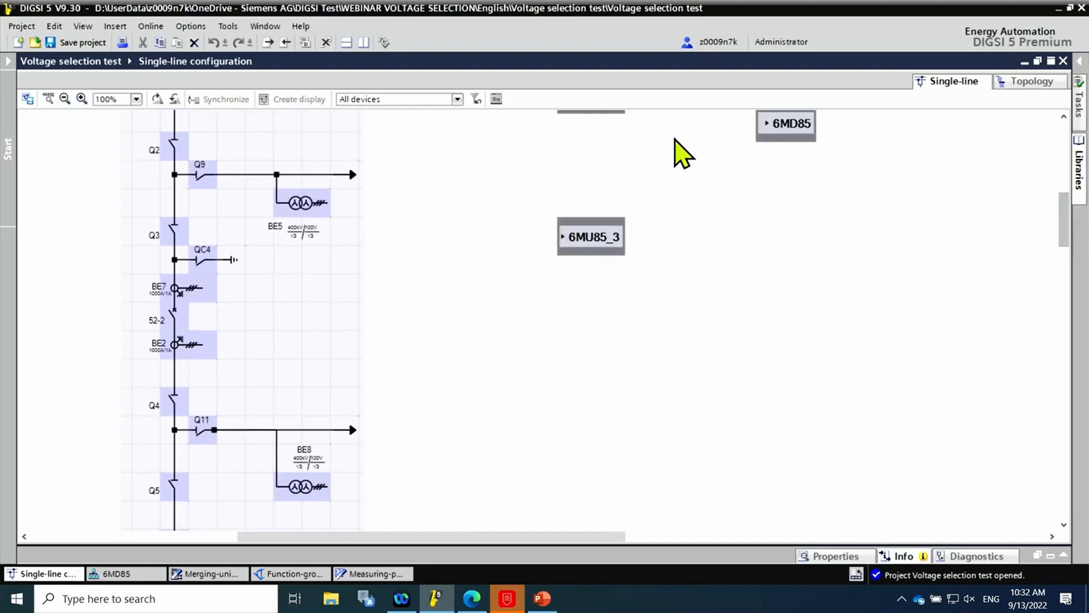
left_click_drag(617, 113, 471, 288)
left_click_drag(604, 251, 434, 508)
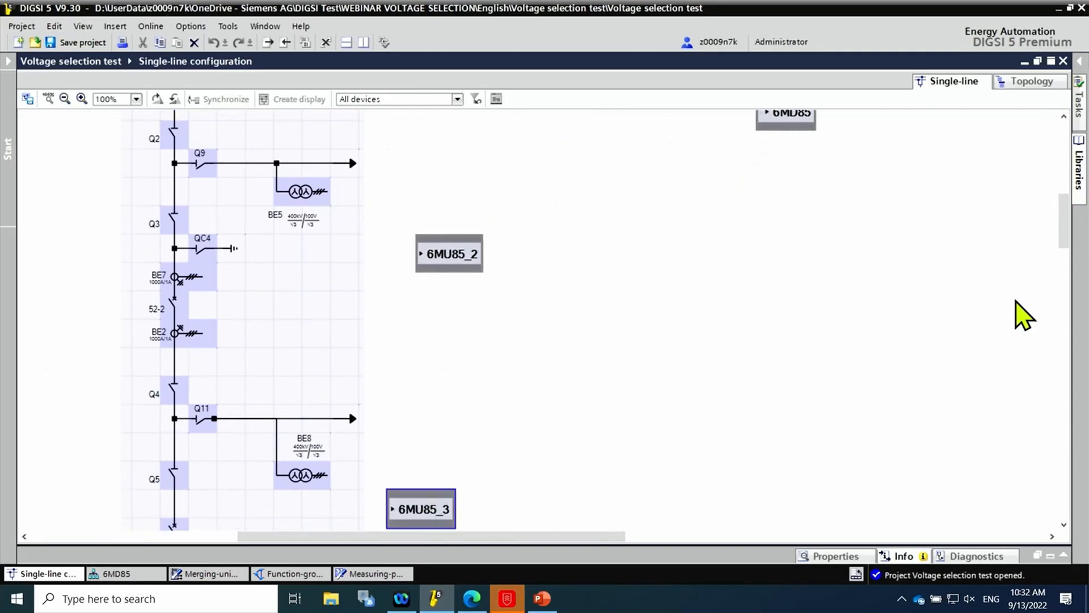
Expand the 6MU85_1 block and position it beside the upper part of Bay1
left_click_drag(1070, 250, 1063, 199)
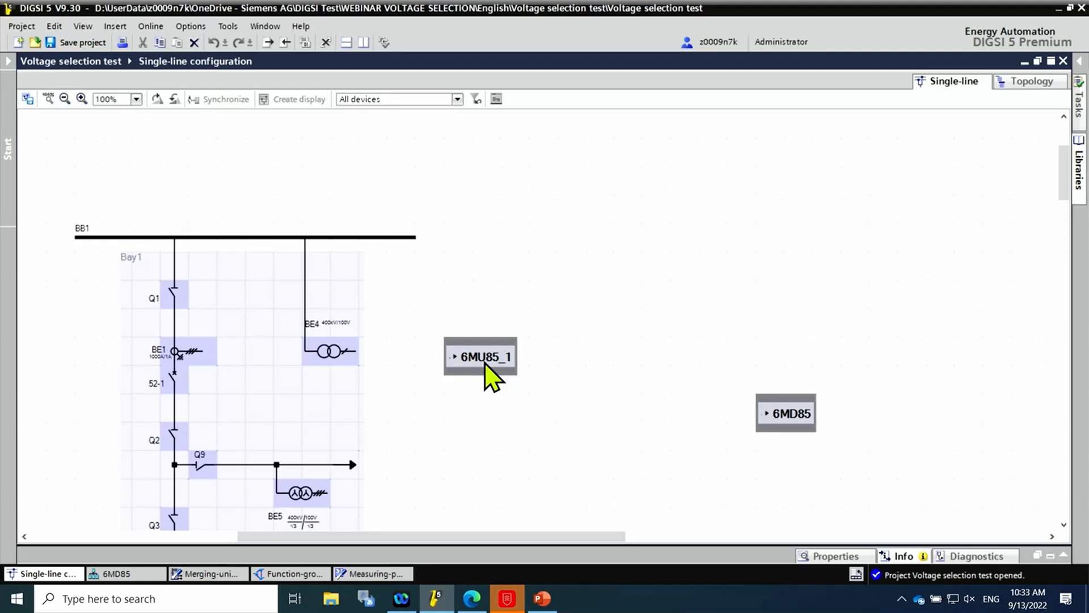
left_click(454, 355)
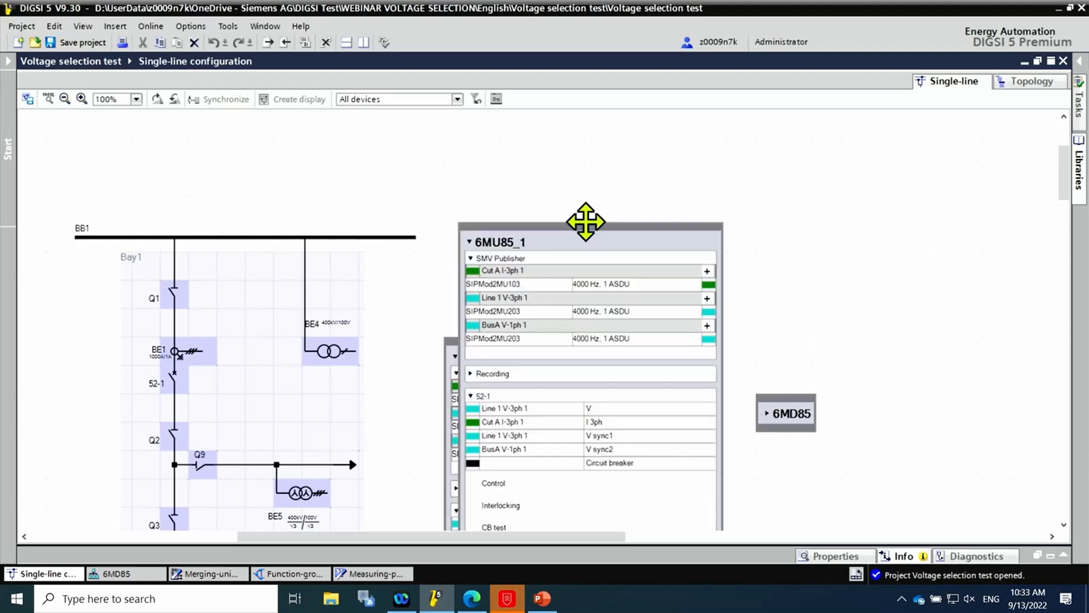
left_click(417, 173)
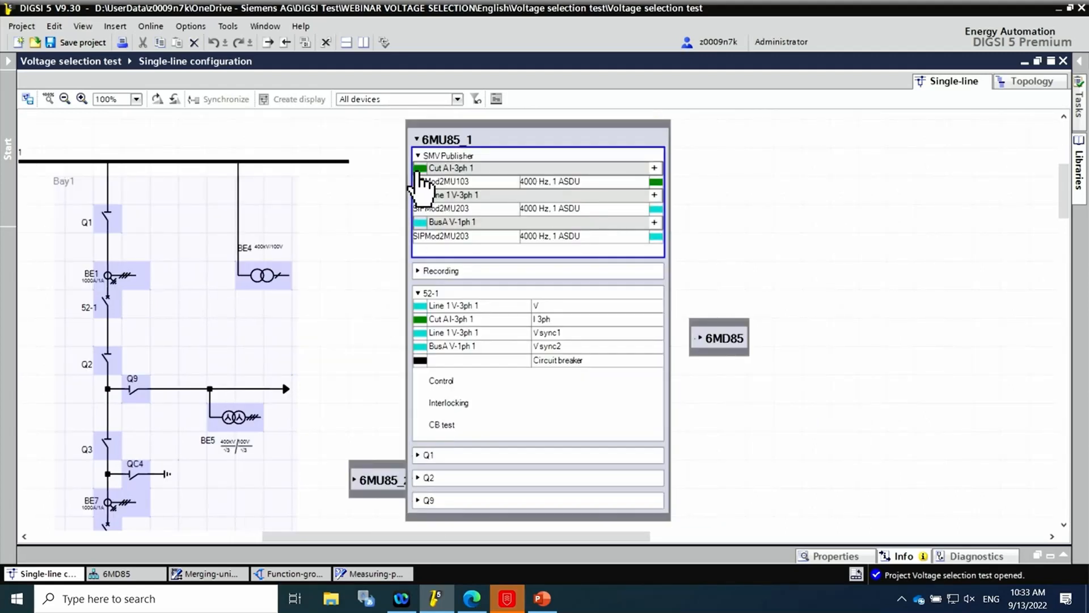
Connect the 6MU85_1 publisher inputs Cut A I-3ph 1 to BE1, Line 1 V-3ph 1 to BE5 and BusA V-1ph 1 to BE4
mouse_move(420, 171)
left_mouse_down()
mouse_move(332, 221)
mouse_move(129, 277)
left_mouse_up()
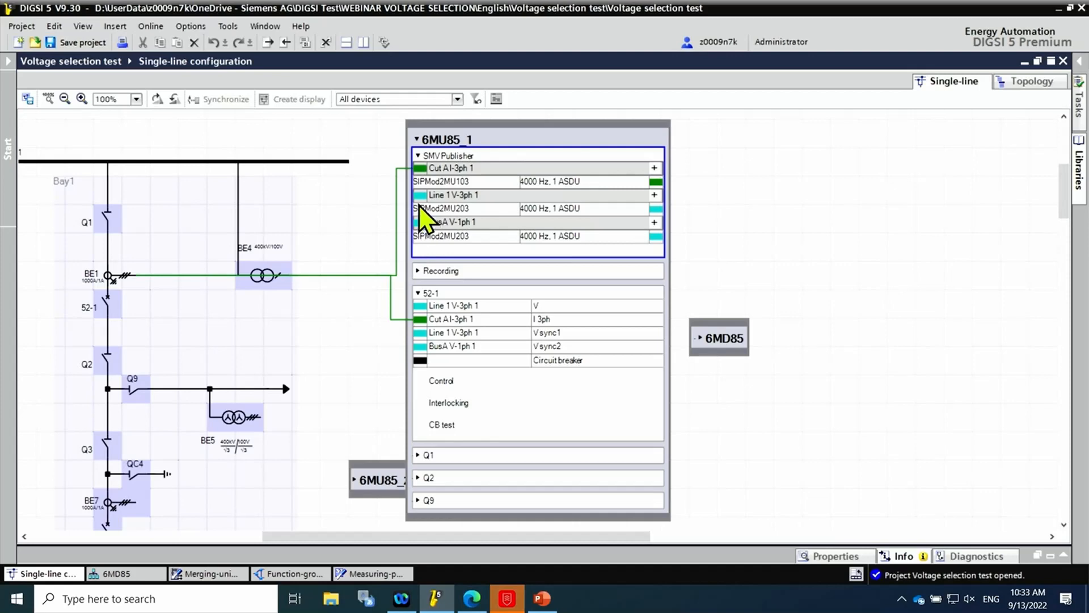
left_click_drag(421, 196, 261, 417)
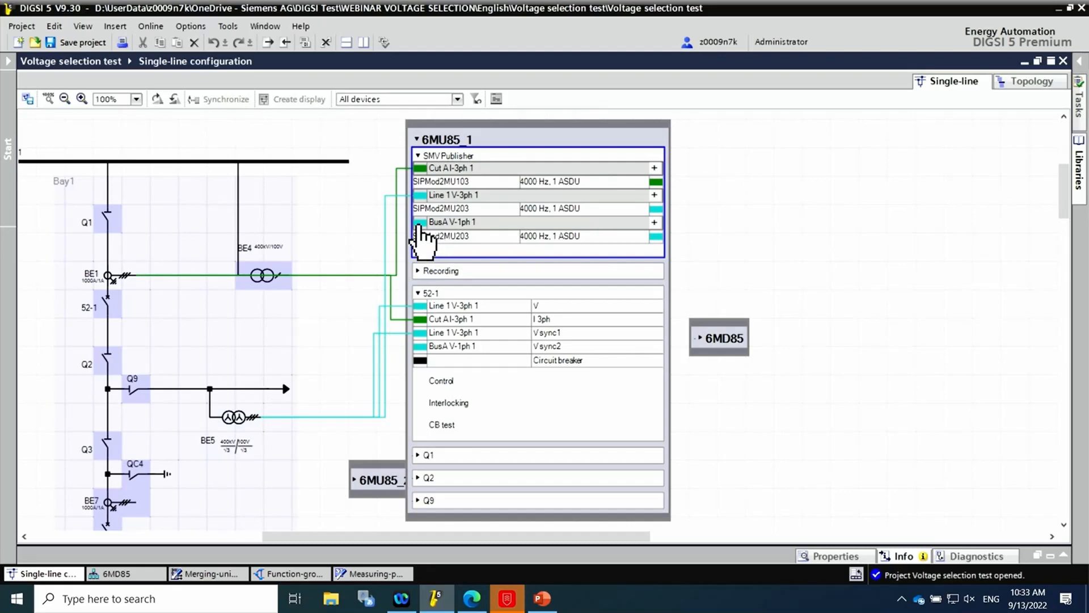
mouse_move(413, 229)
left_mouse_down()
mouse_move(278, 298)
mouse_move(288, 276)
left_mouse_up()
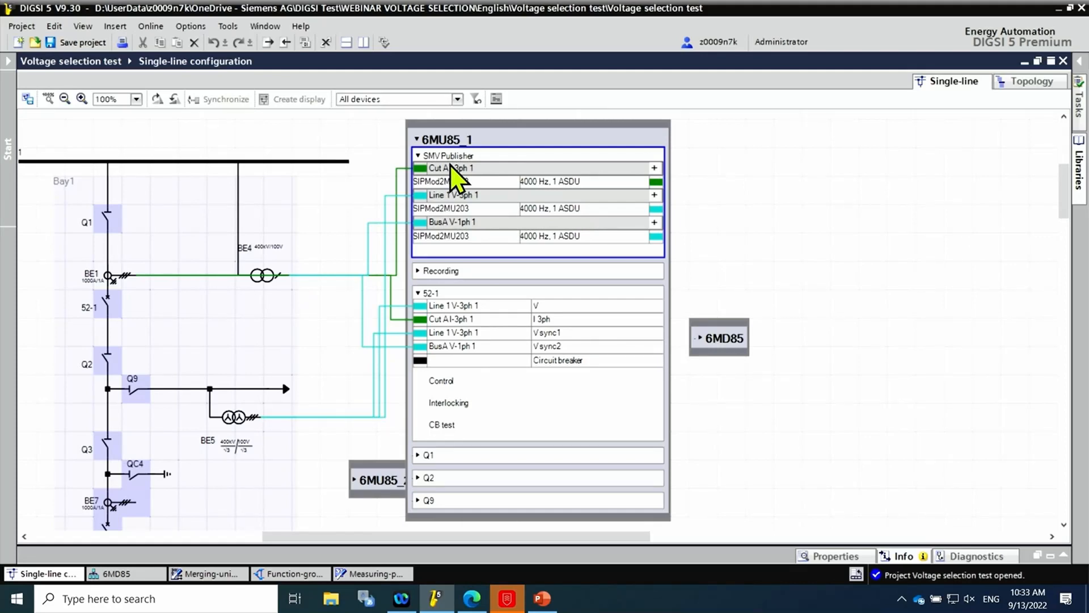
Expand the 6MD85 block and place it level with the expanded 6MU85_1 block
left_click(422, 141)
left_click(422, 140)
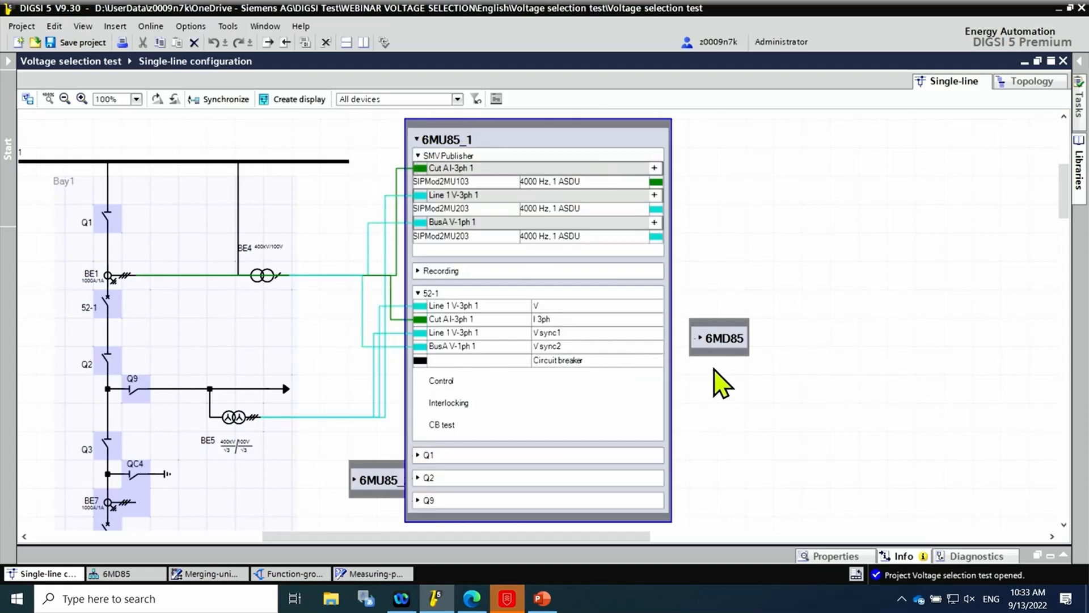
left_click(700, 338)
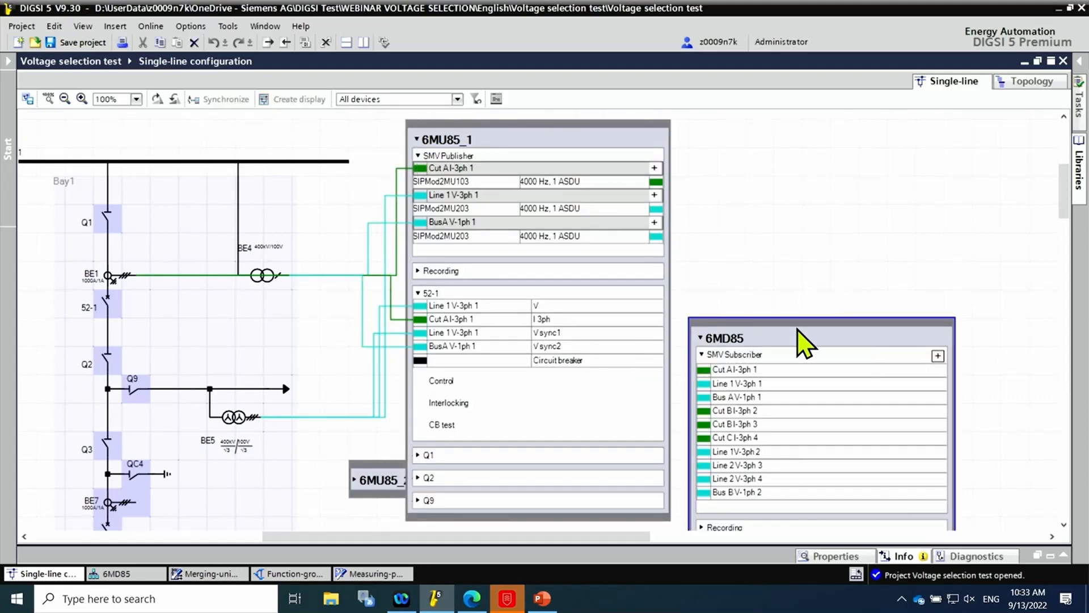
left_click_drag(813, 333, 887, 146)
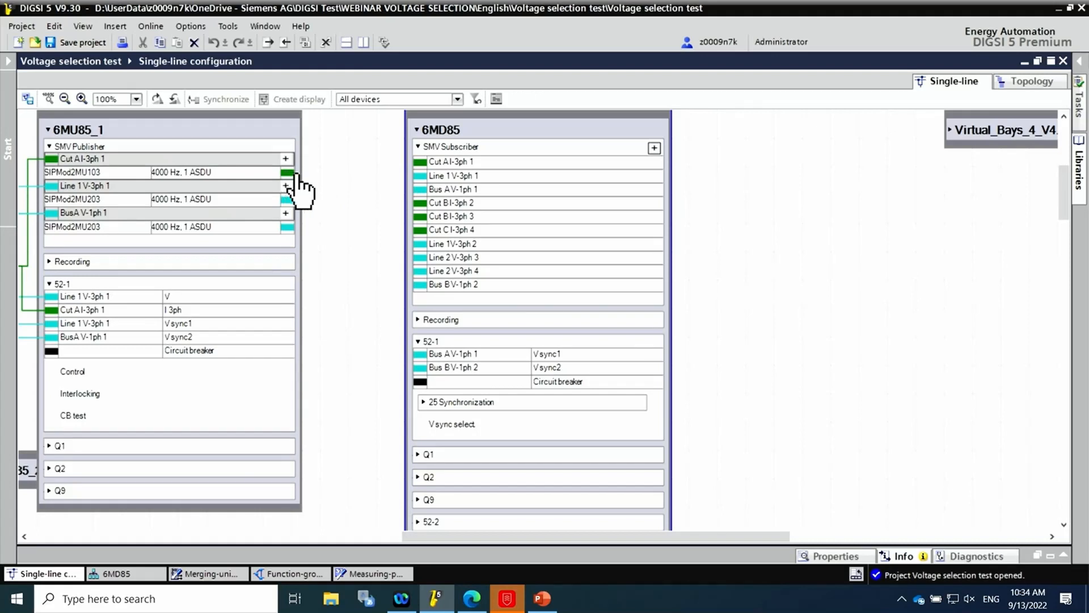
Connect the 6MU85_1 streams to the 6MD85 subscriber inputs Cut A I-3ph 1, Line 1 V-3ph 1 and Bus A V-1ph 1, then collapse 6MU85_1
left_click_drag(295, 174, 421, 163)
left_click_drag(287, 202, 420, 181)
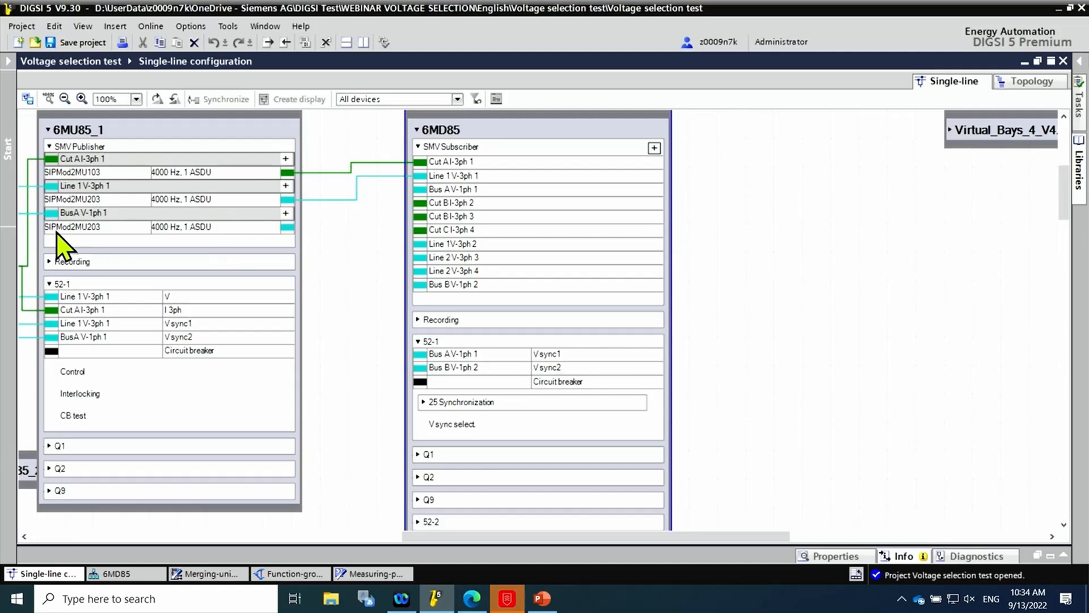
left_click_drag(288, 227, 421, 190)
left_click(47, 129)
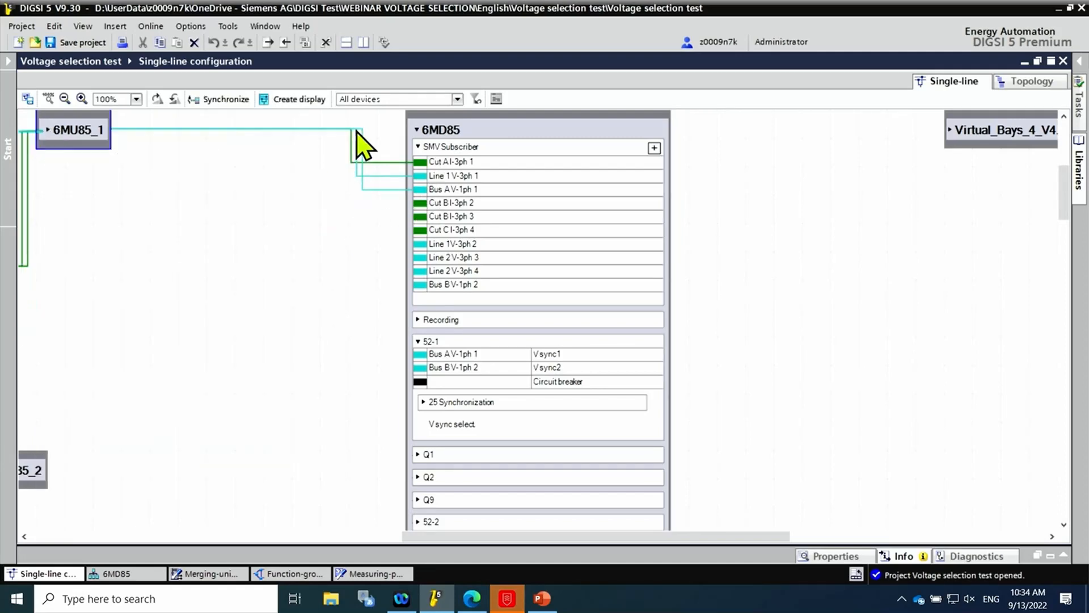
Show only the 6MU85_2 device and connect its publisher inputs Cut B I-3ph 1 to BE7 and Cut B I-3ph 2 to BE2
left_click(457, 98)
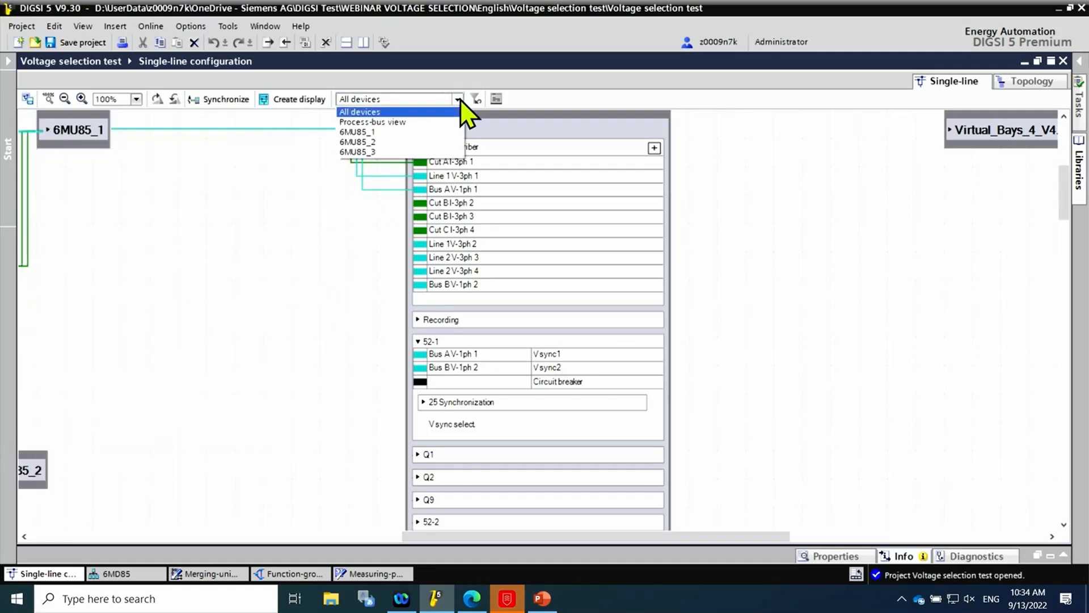
left_click(379, 142)
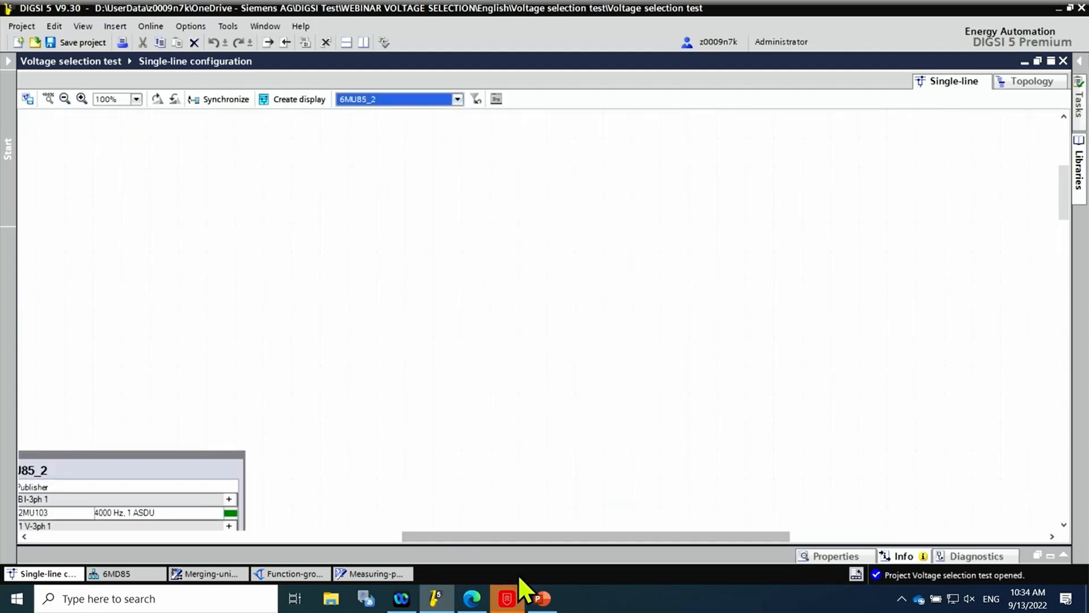
left_click_drag(540, 539, 404, 562)
scroll(1062, 187, "down", 5)
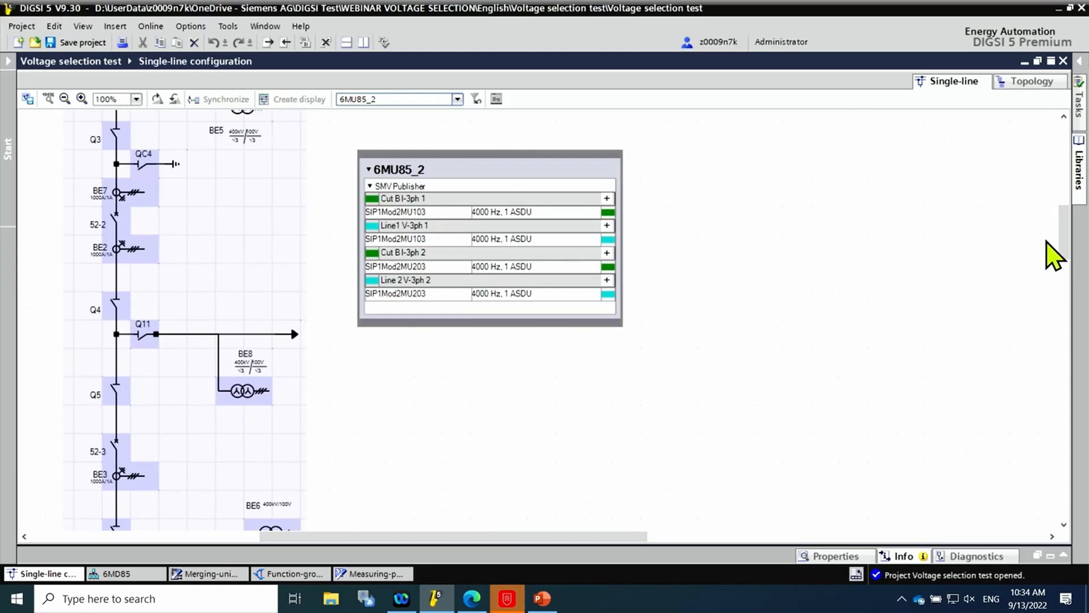
scroll(1066, 230, "up", 2)
scroll(1070, 241, "up", 1)
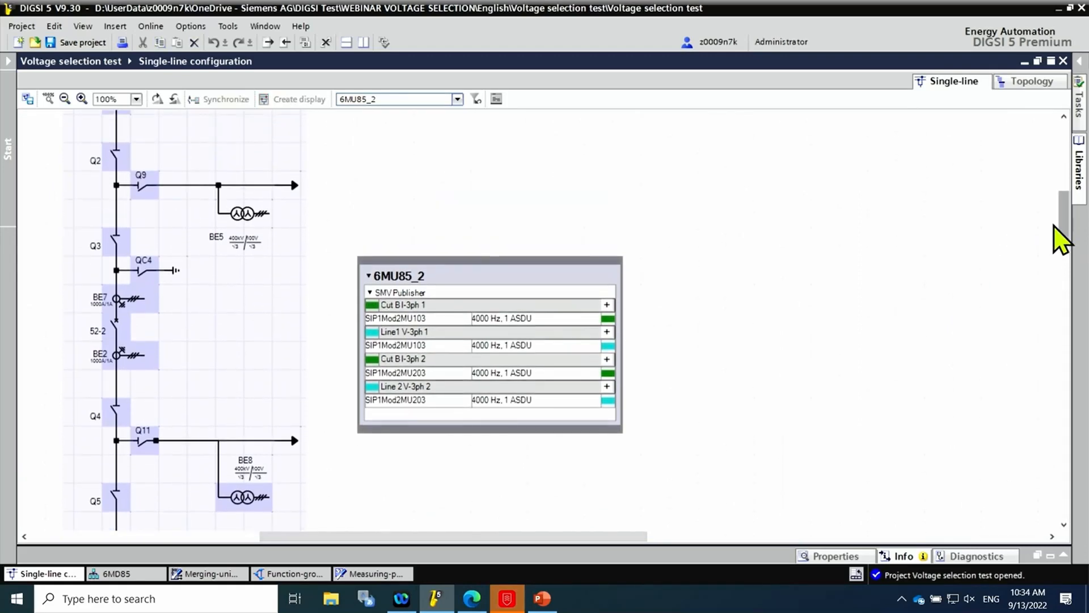
left_click_drag(372, 307, 148, 299)
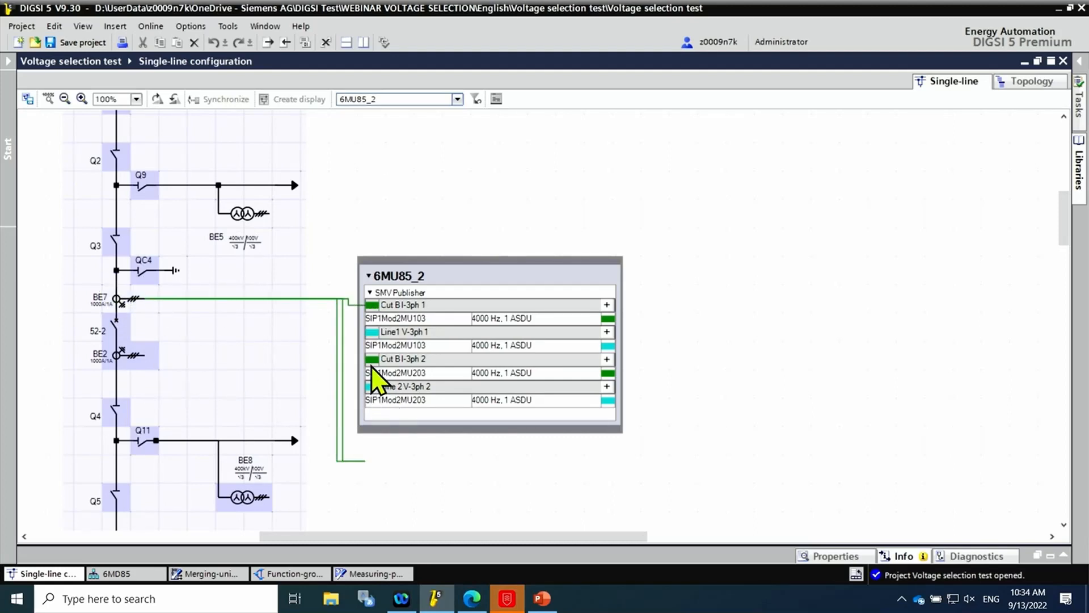
mouse_move(370, 362)
left_mouse_down()
mouse_move(284, 382)
mouse_move(146, 358)
left_mouse_up()
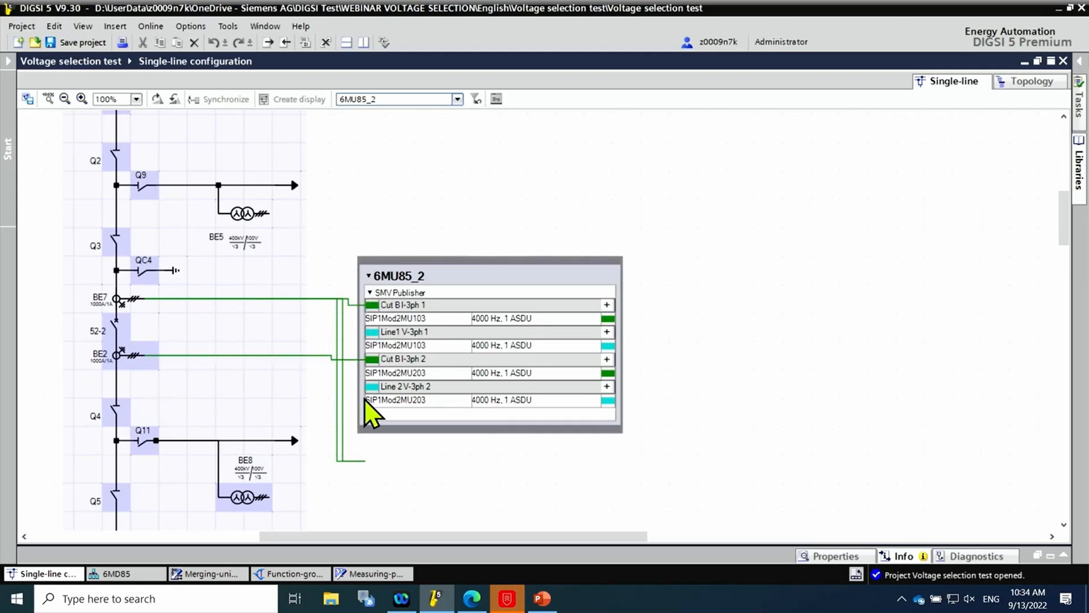
Connect the 6MU85_2 publisher inputs Line1 V-3ph 1 to BE5 and Line 2 V-3ph 2 to BE8
left_click(371, 293)
left_click(371, 293)
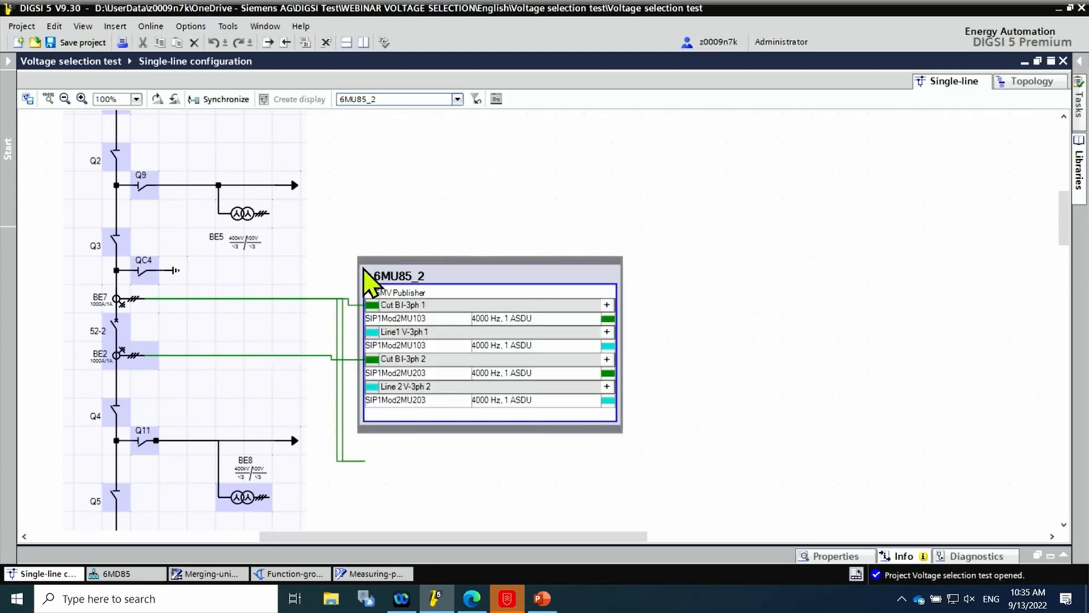
left_click(369, 275)
left_click(369, 275)
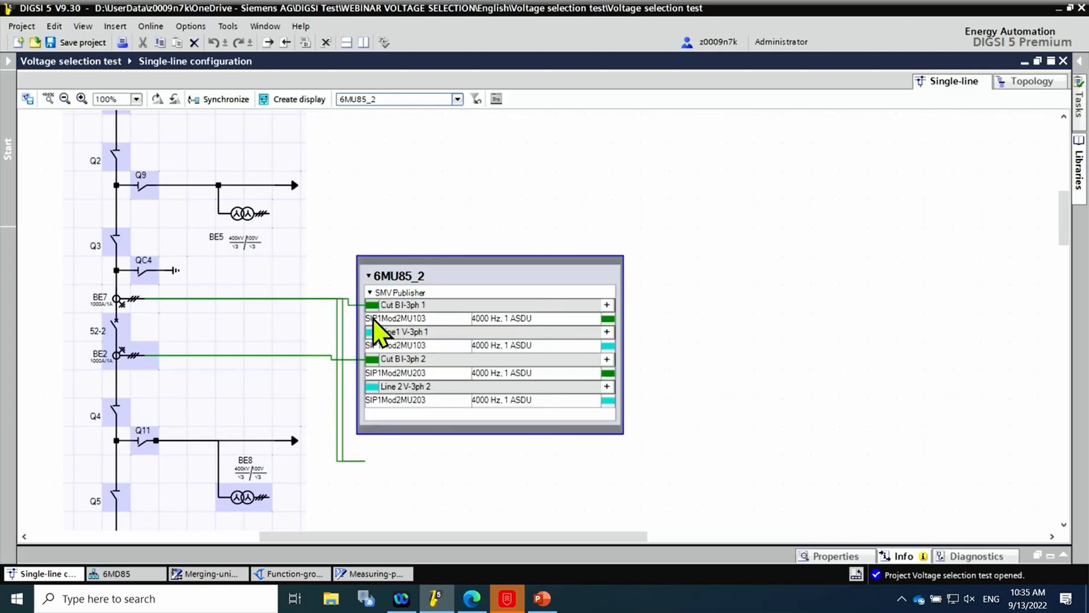
left_click(400, 448)
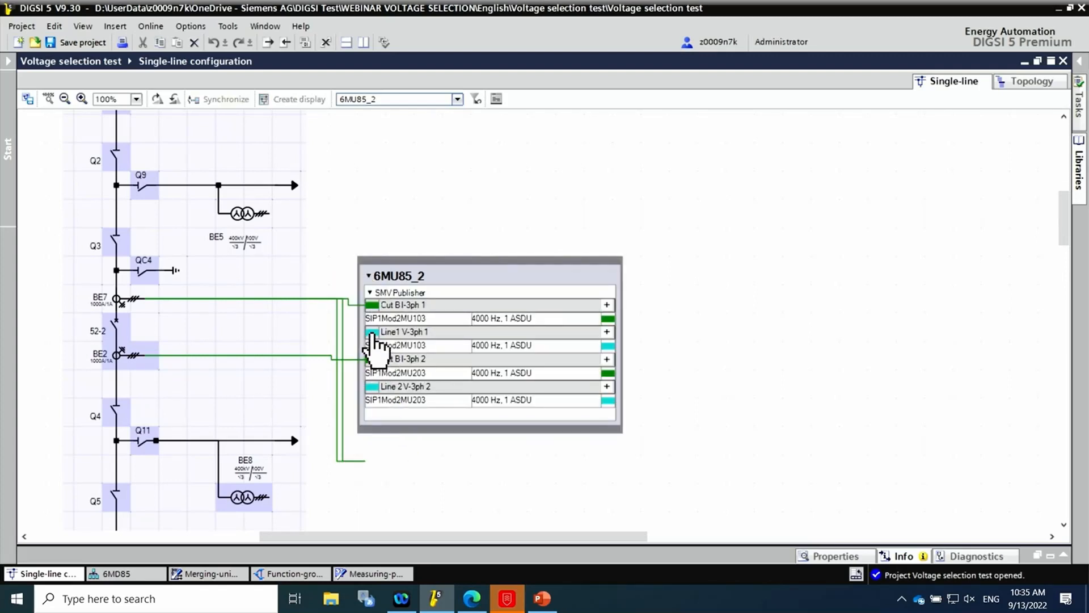
left_click_drag(371, 333, 270, 214)
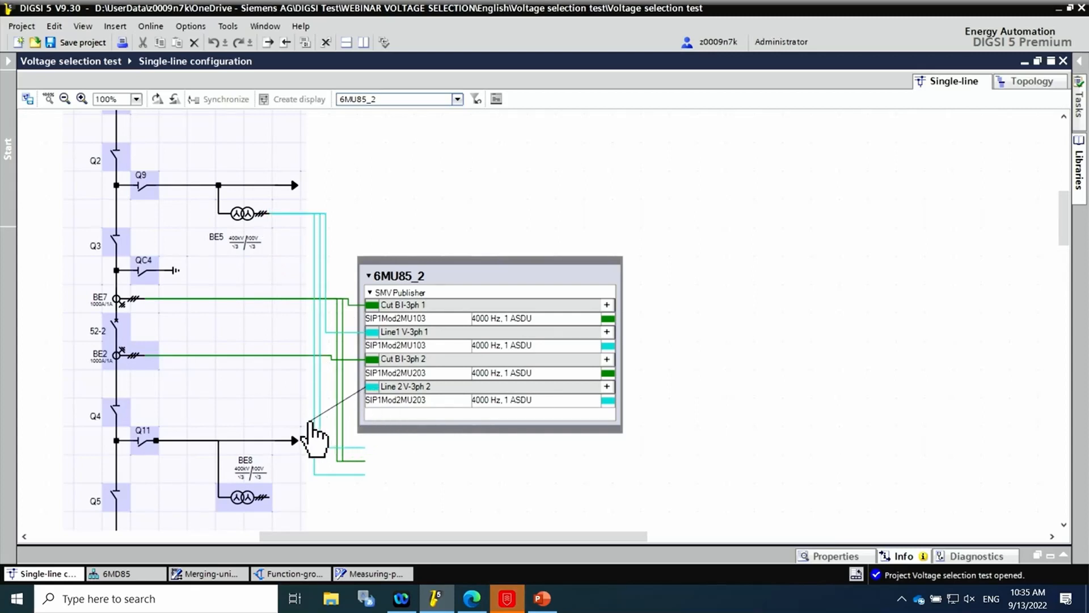
left_click_drag(198, 417, 368, 402)
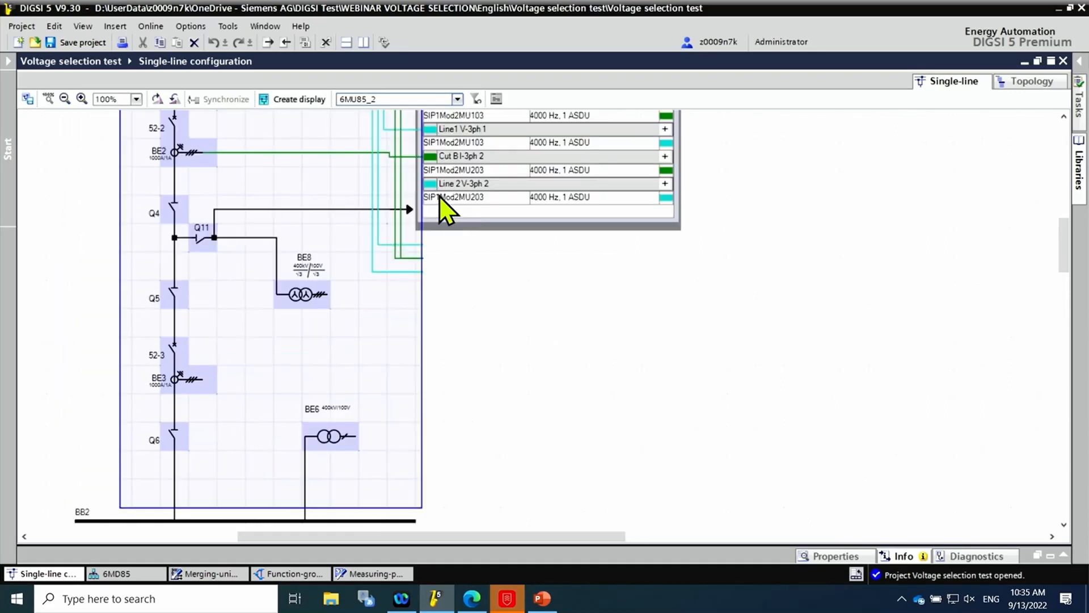
left_click_drag(431, 185, 327, 296)
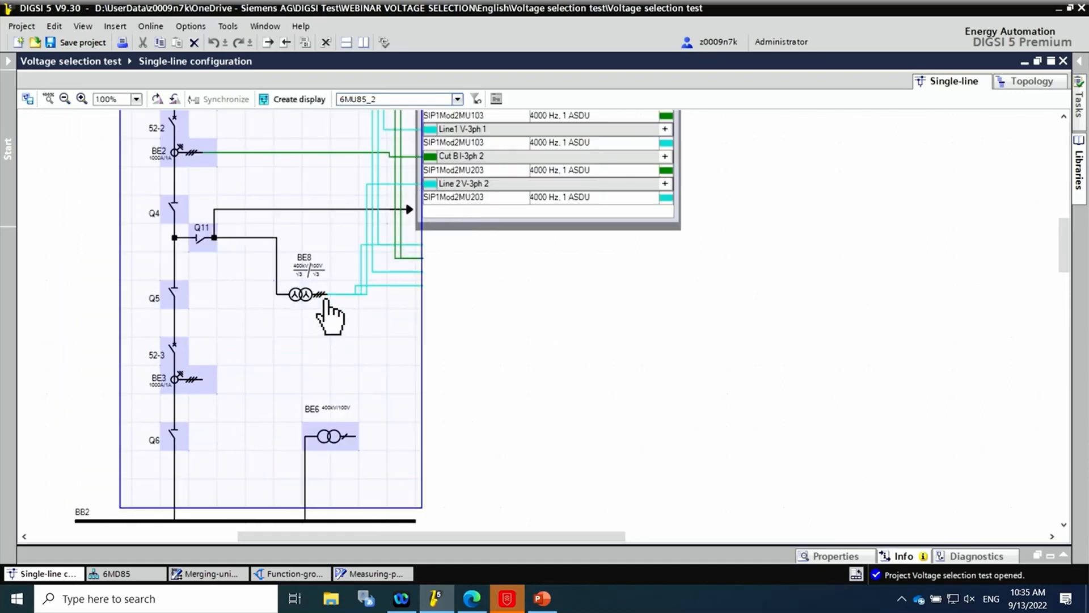
Show all devices in the single-line configuration and collapse the 6MU85_2 block
left_click(459, 100)
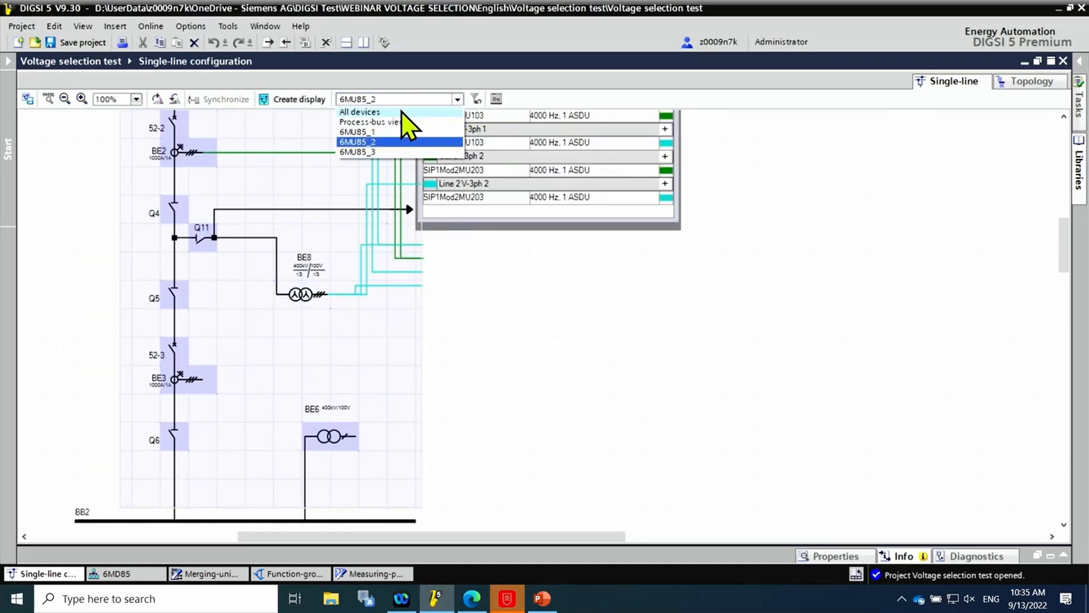
left_click(387, 111)
left_click(372, 113)
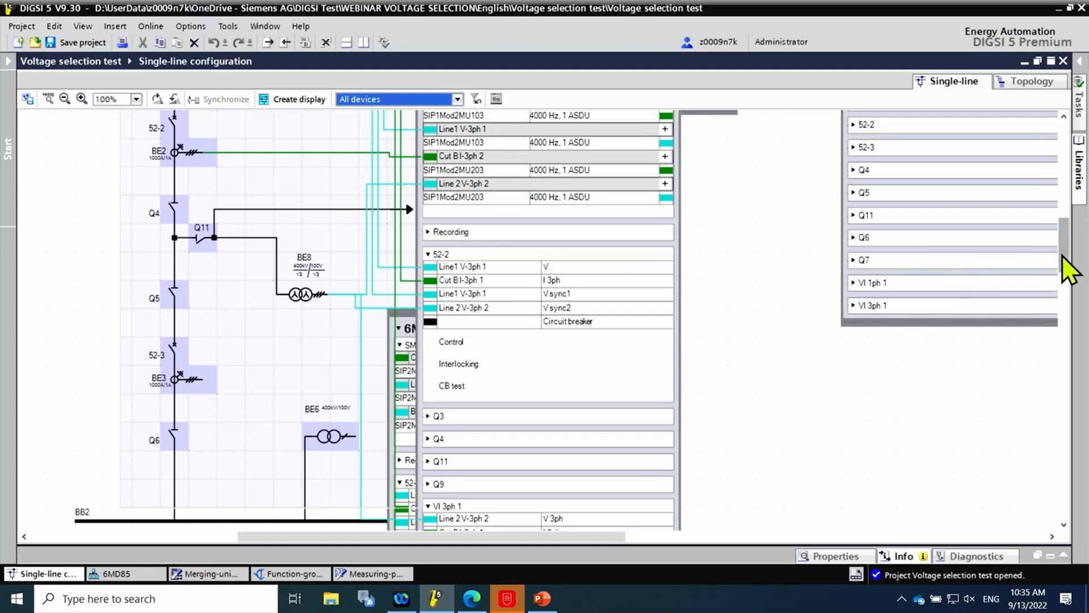
left_click_drag(1064, 254, 1063, 239)
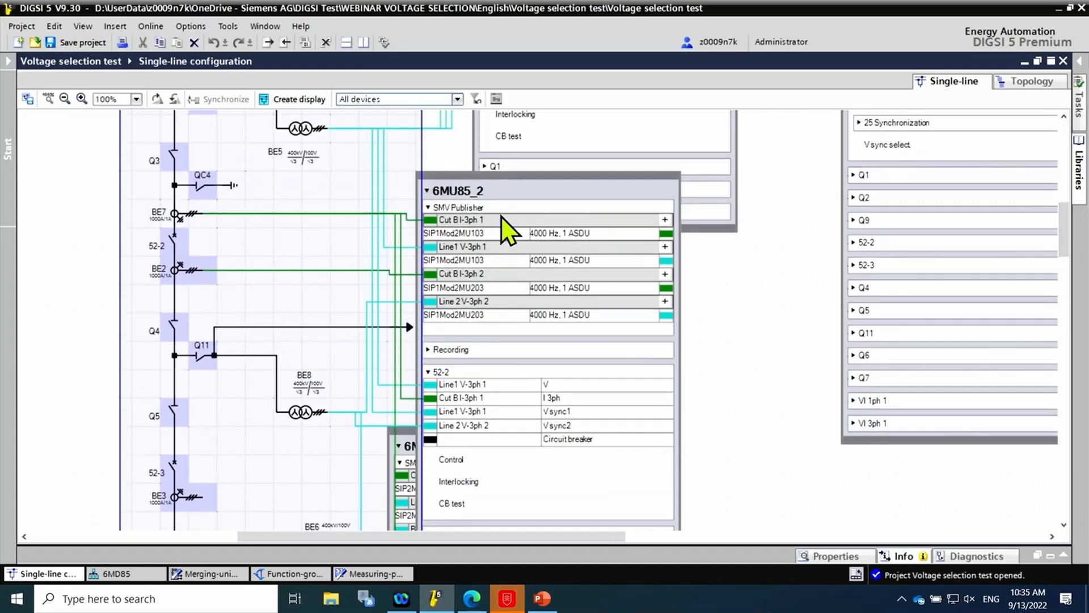
left_click(428, 192)
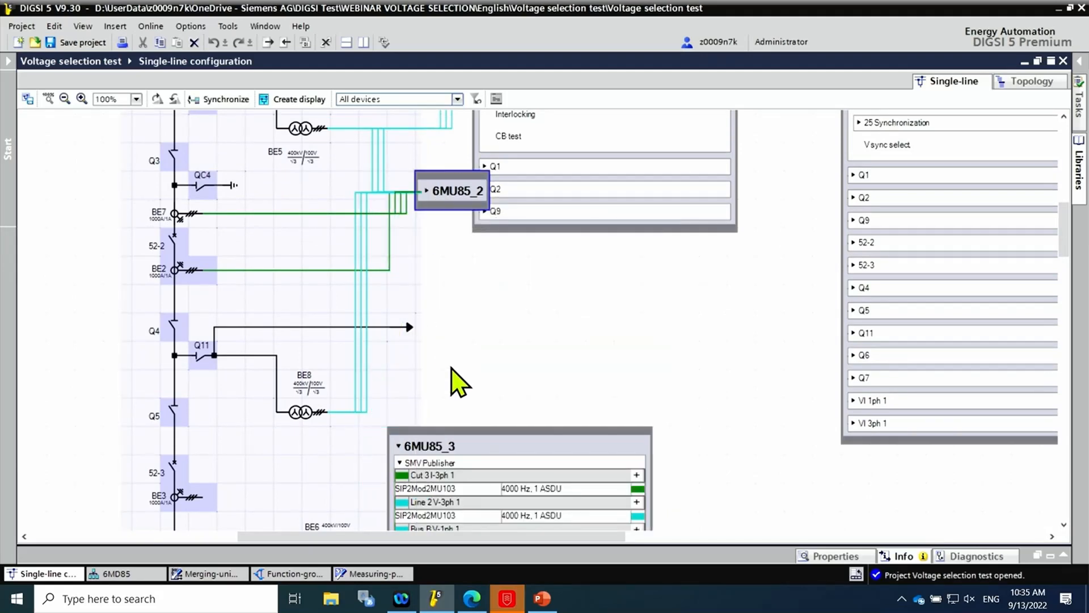
Show only 6MU85_3, place it beside Bay1, and connect Cut 3 I-3ph 1 to BE3, Line 2 V-3ph 1 to BE8 and Bus B V-1ph 1 to BE6
left_click(457, 99)
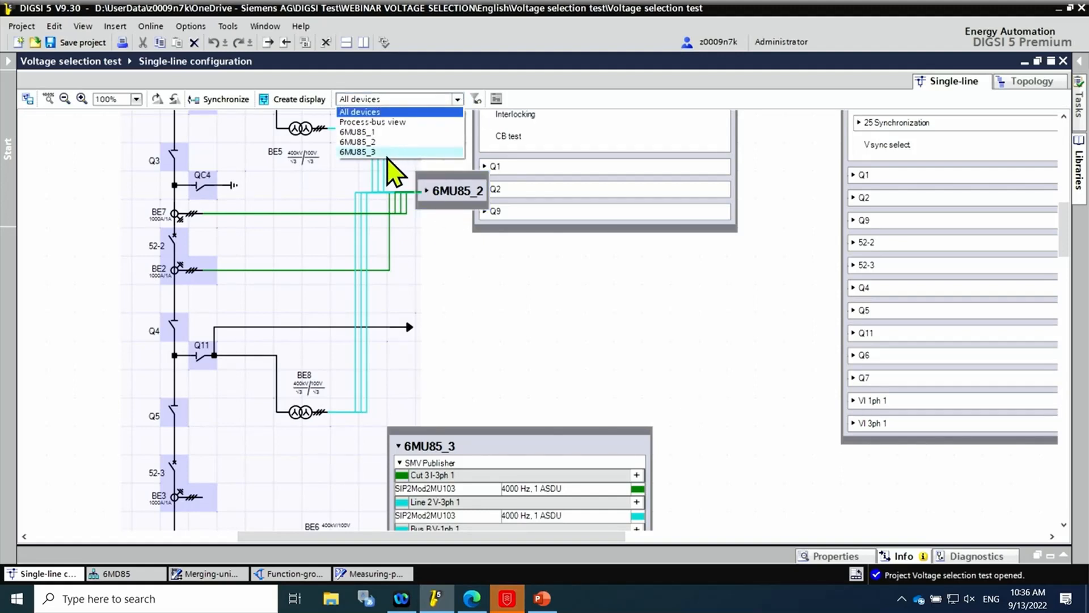
left_click(357, 152)
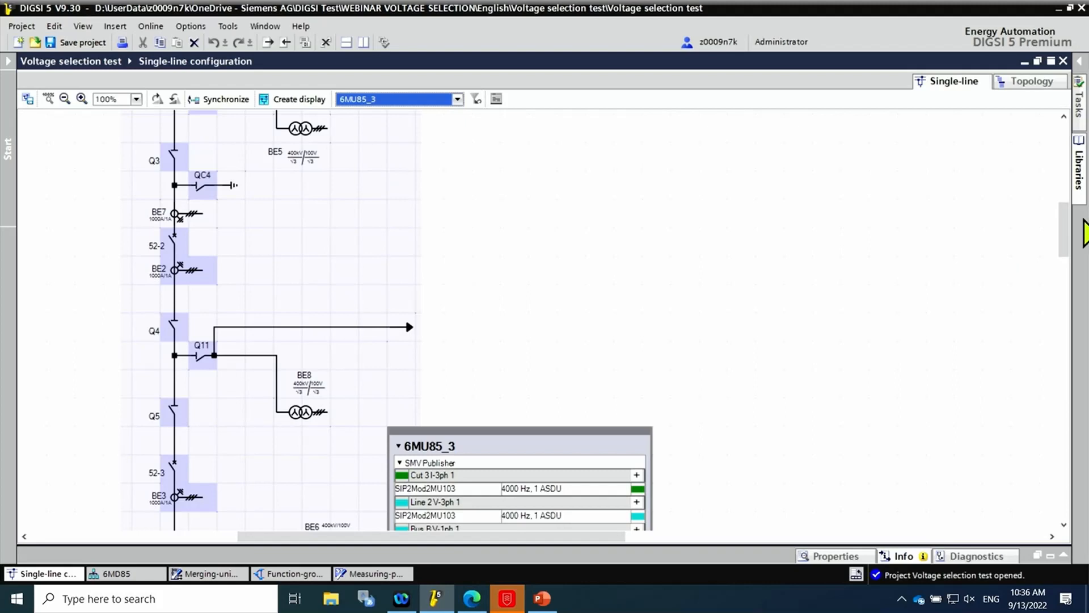
left_click_drag(1061, 224, 1062, 256)
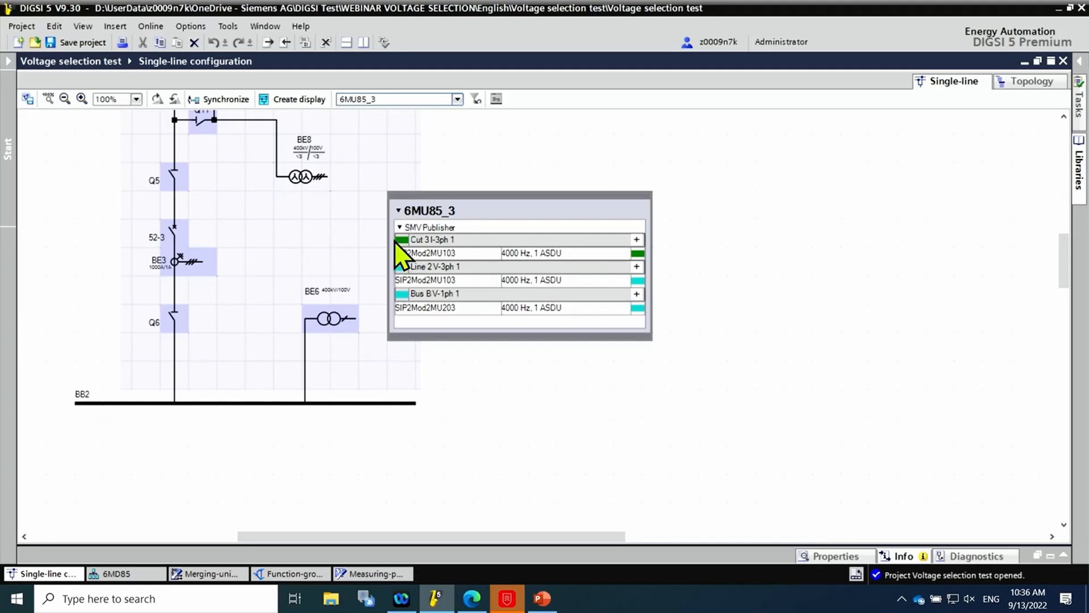
left_click_drag(394, 241, 414, 250)
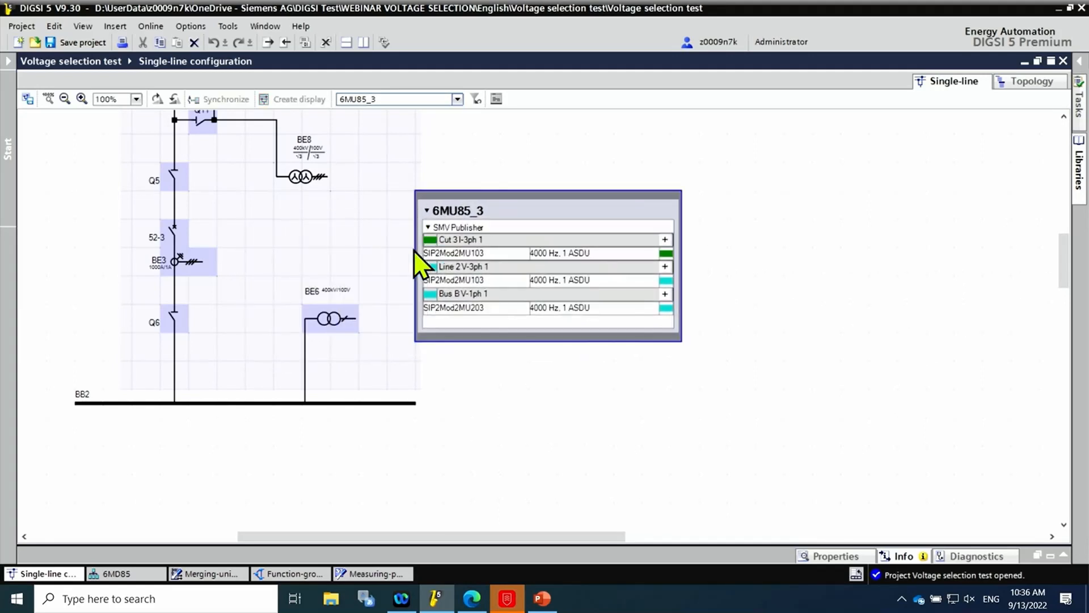
left_click_drag(200, 271, 430, 290)
left_click_drag(359, 321, 328, 189)
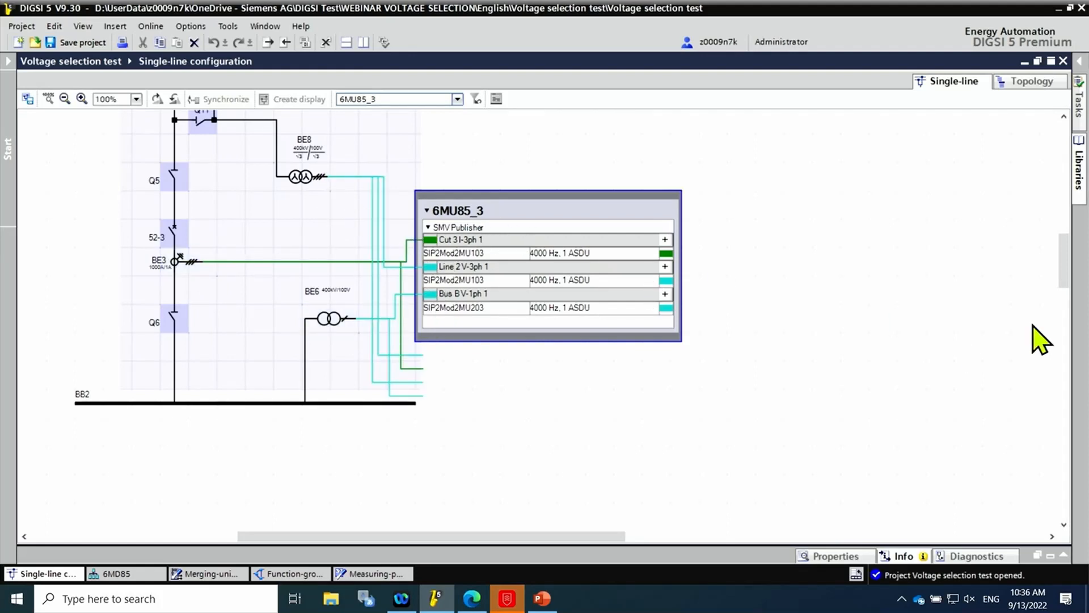
Switch to the process-bus view and place the 6MD85 block lower, between the levels of 6MU85_1 and 6MU85_2
left_click_drag(1062, 276, 1029, 191)
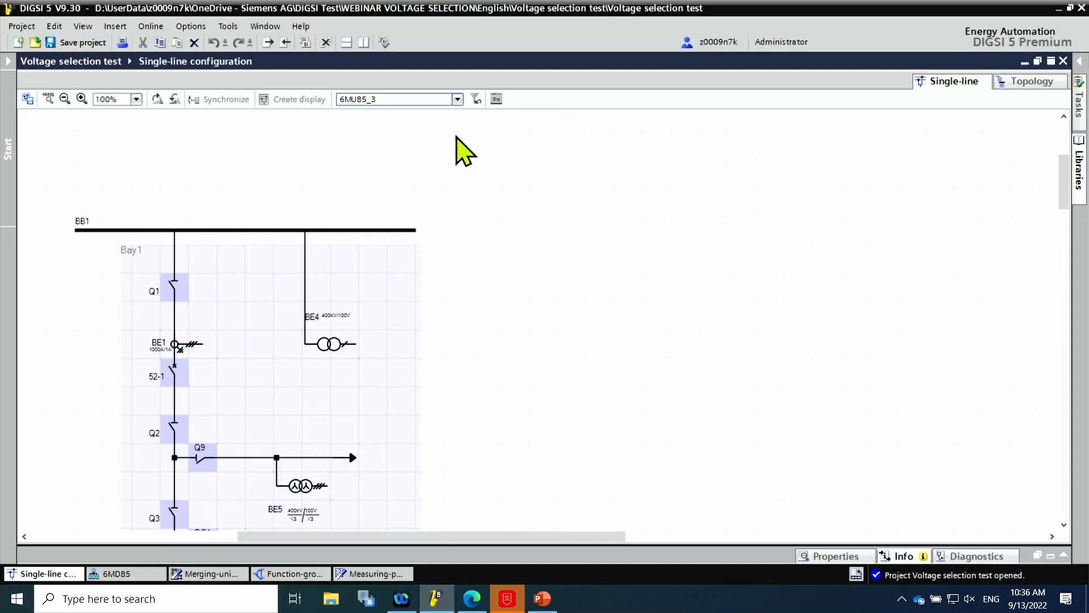
left_click(459, 101)
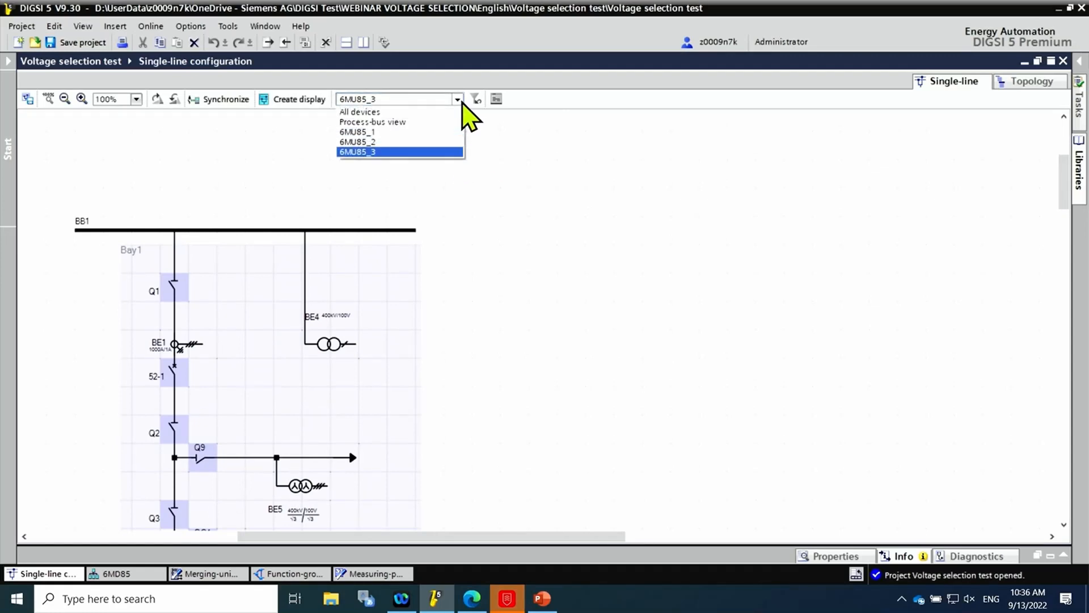
left_click(400, 142)
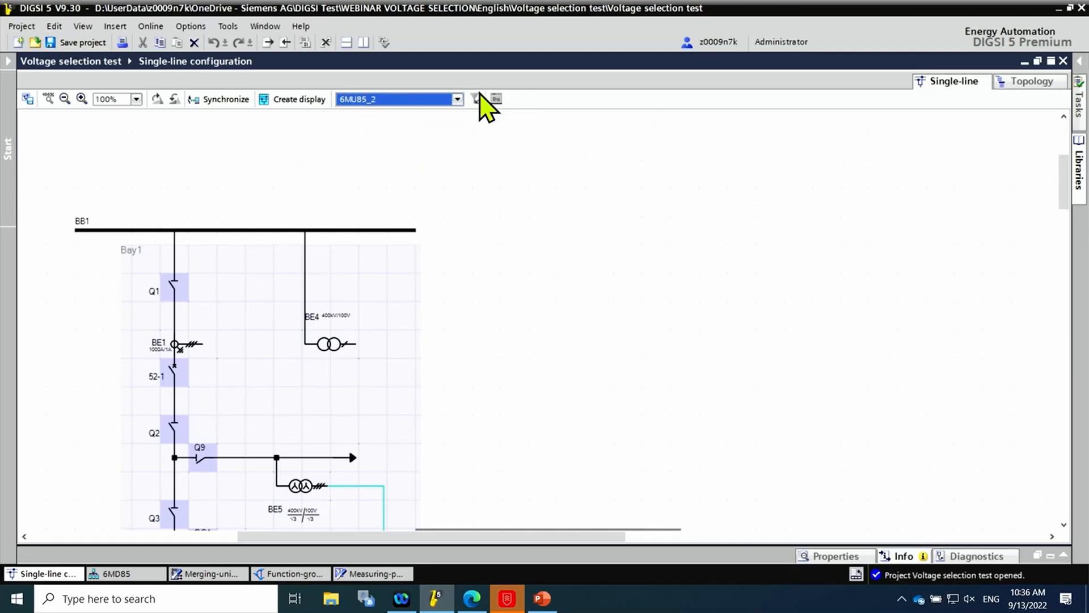
left_click(460, 100)
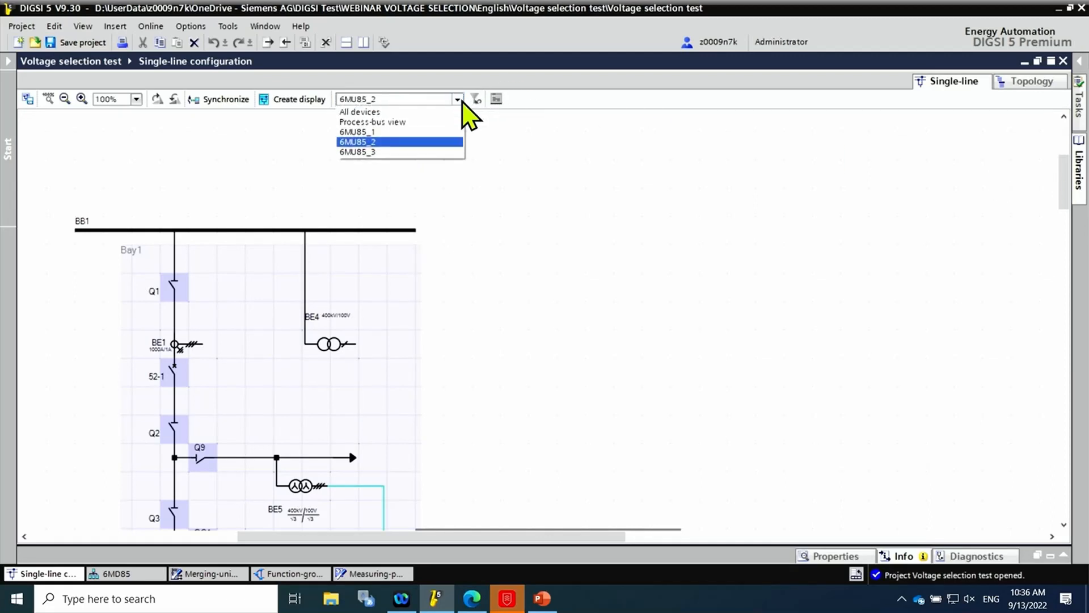
left_click(414, 121)
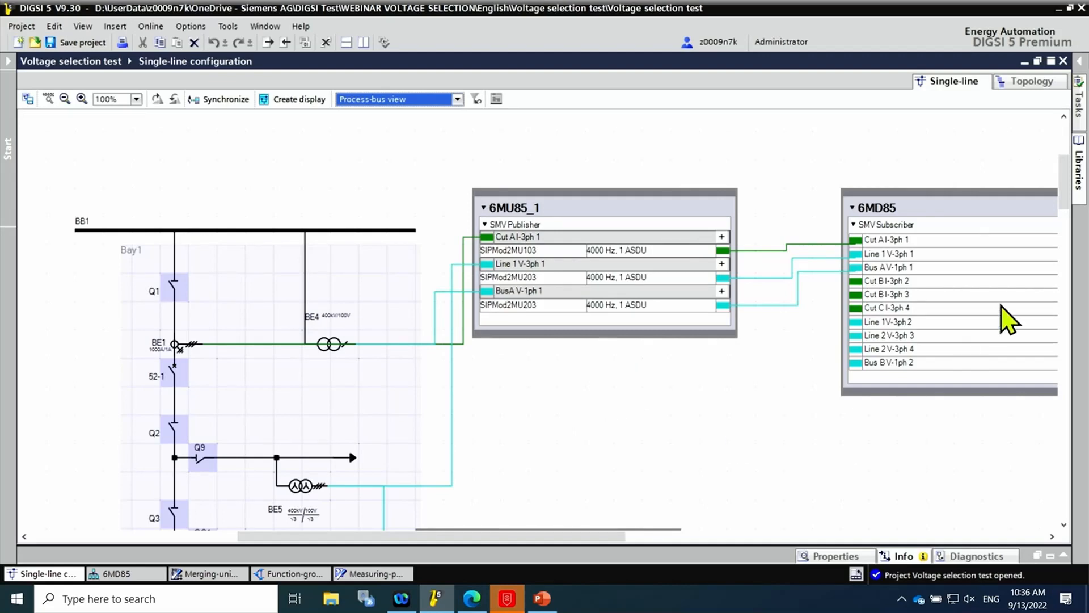
mouse_move(1065, 202)
left_mouse_down()
mouse_move(1063, 213)
mouse_move(1065, 193)
left_mouse_up()
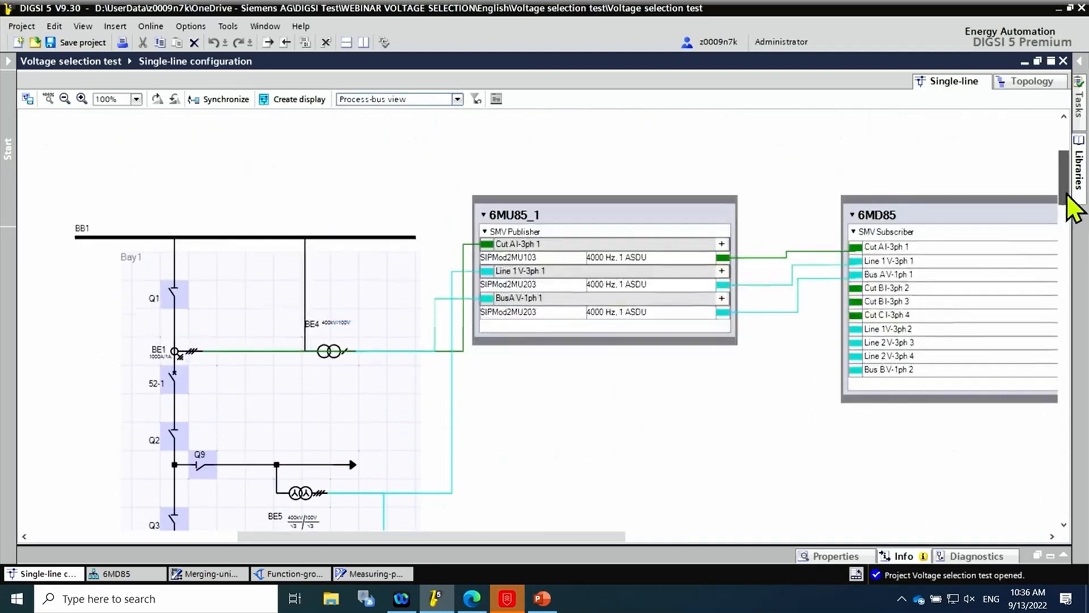
left_click_drag(971, 213, 991, 373)
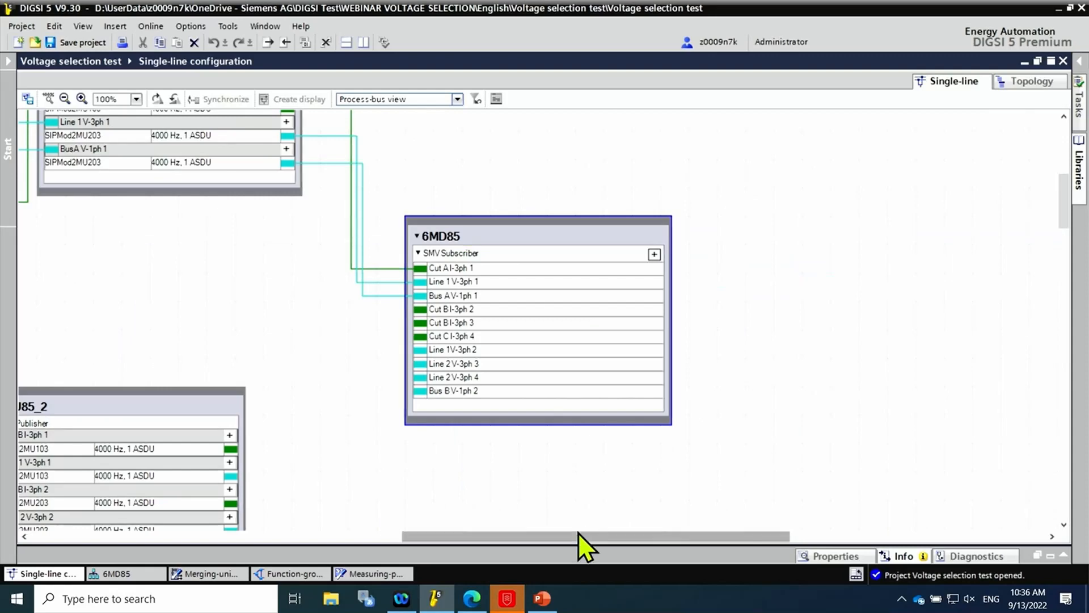
Connect the four 6MU85_2 streams to the 6MD85 subscriber inputs Cut B I-3ph 2, Cut B I-3ph 3, Line 1V-3ph 2 and Line 2 V-3ph 3
left_click_drag(584, 537, 503, 537)
left_click_drag(1063, 205, 1063, 225)
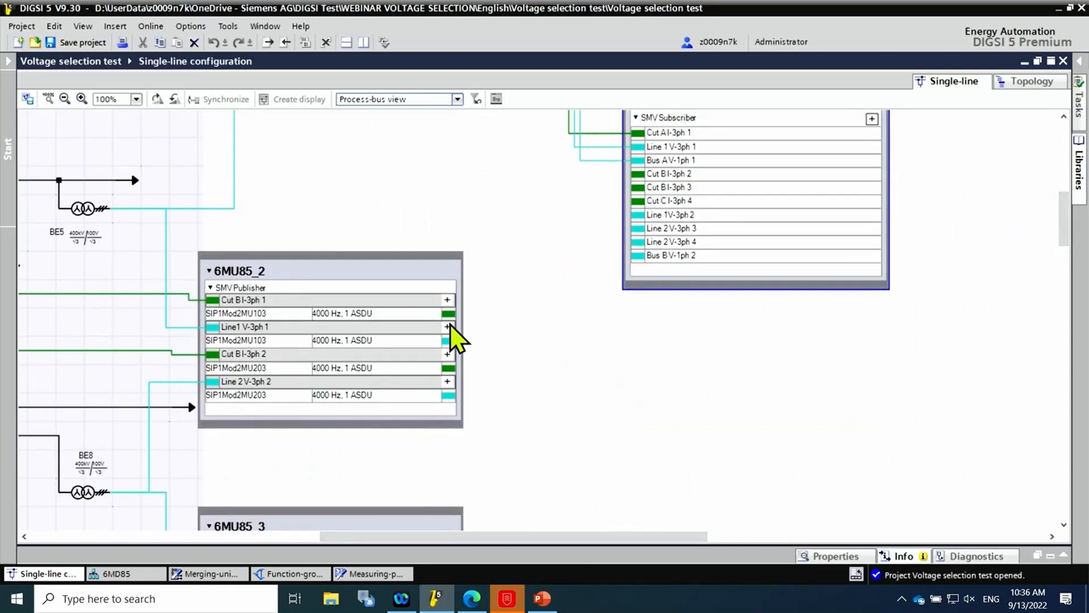
left_click_drag(457, 316, 634, 174)
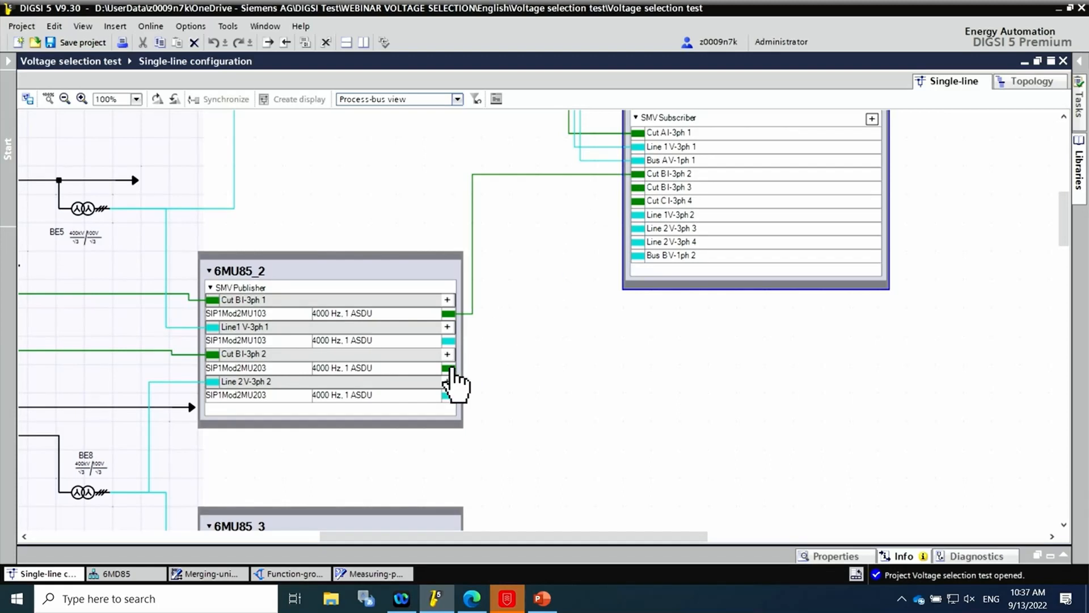
left_click_drag(453, 369, 637, 193)
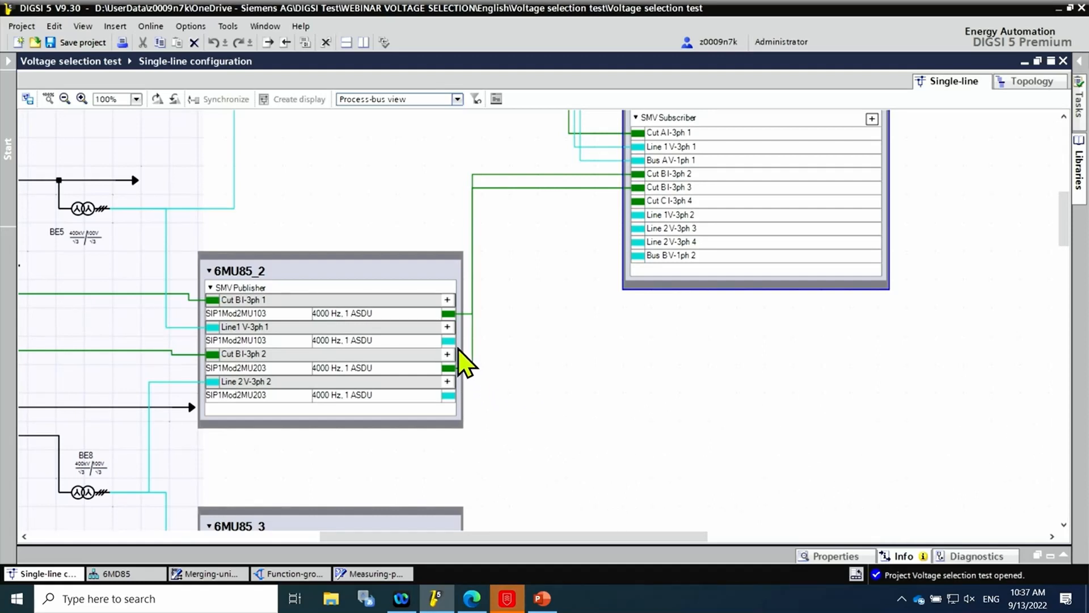
left_click_drag(448, 342, 638, 215)
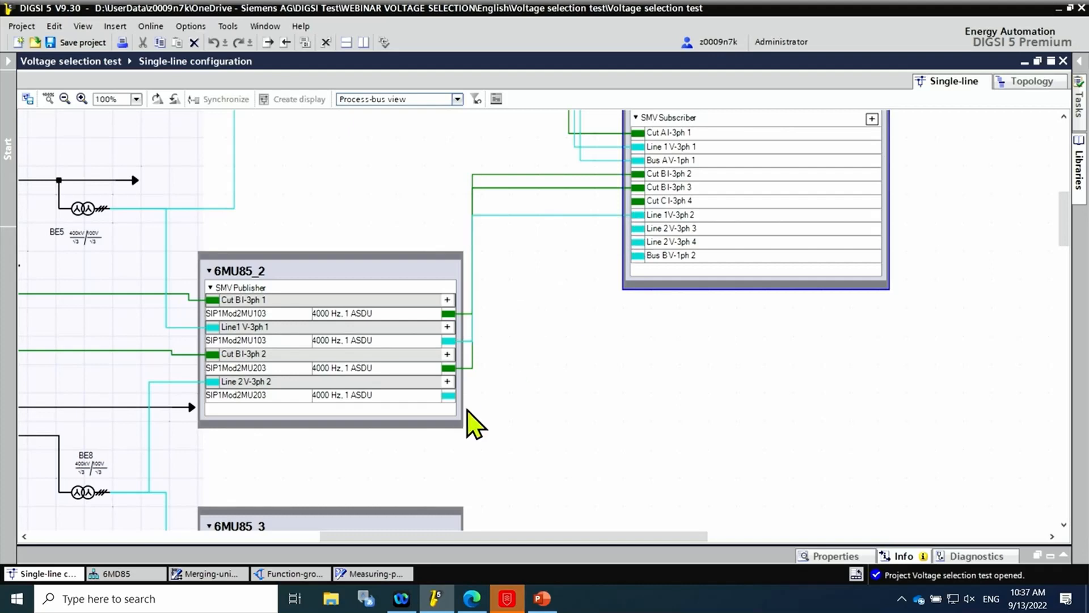
left_click_drag(448, 395, 638, 228)
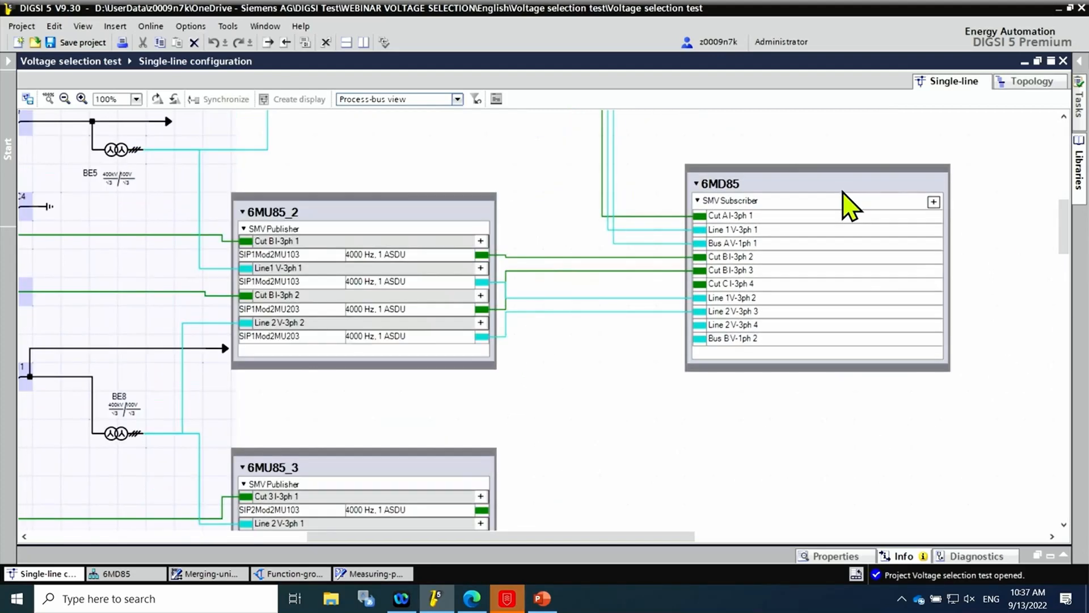
Place the 6MD85 block lower and connect the three 6MU85_3 streams to its inputs Cut C I-3ph 4, Line 2 V-3ph 4 and Bus B V-1ph 2
left_click_drag(844, 198, 865, 351)
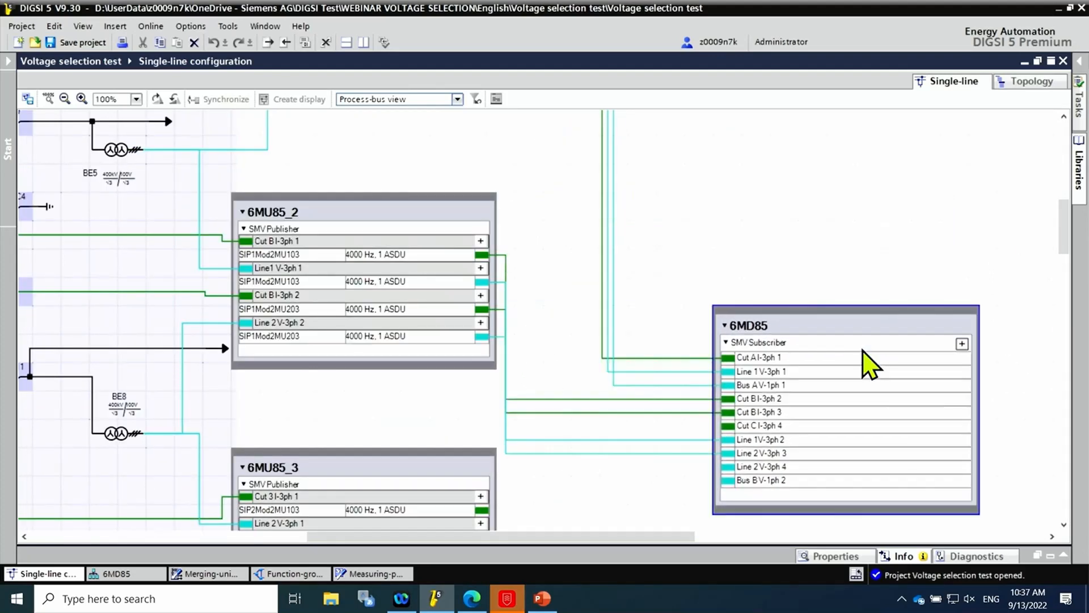
scroll(489, 275, "down", 5)
left_click(484, 260)
left_click_drag(483, 259, 728, 174)
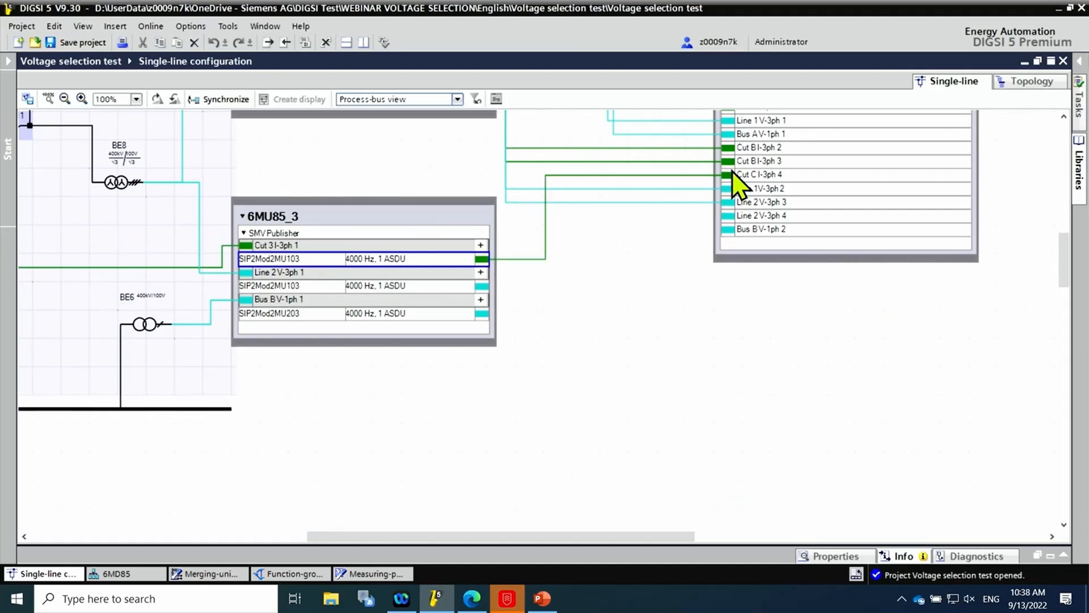
left_click_drag(482, 286, 731, 231)
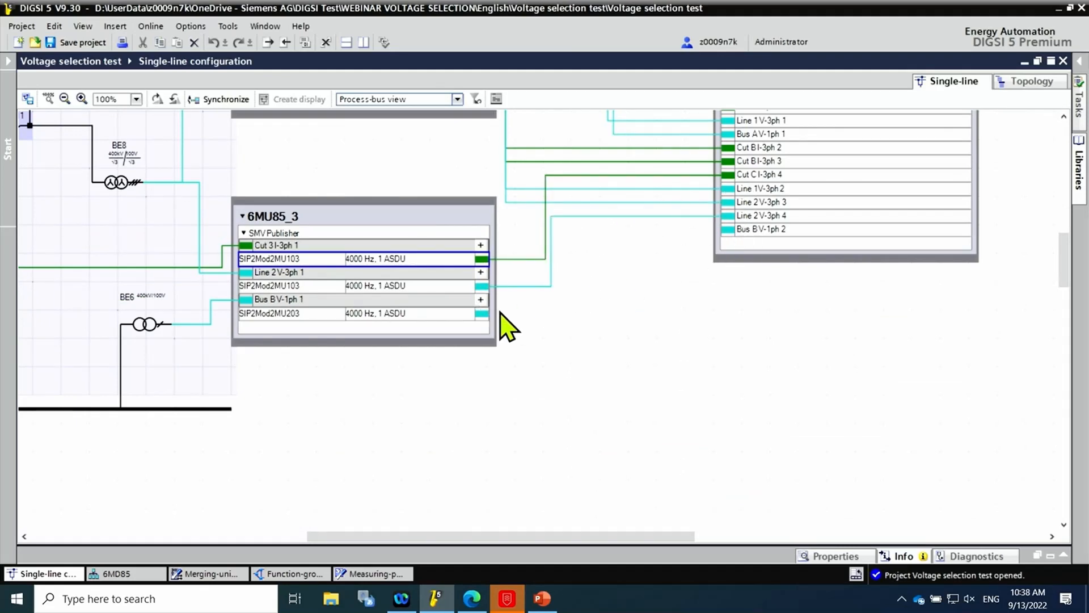
left_click_drag(483, 313, 736, 231)
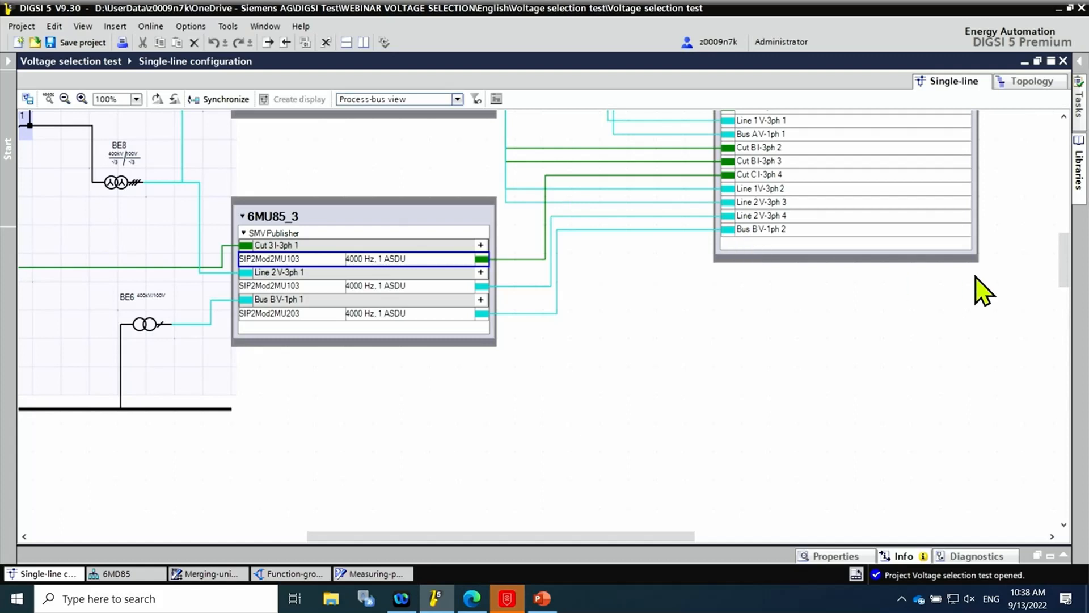
left_click_drag(1063, 267, 1064, 211)
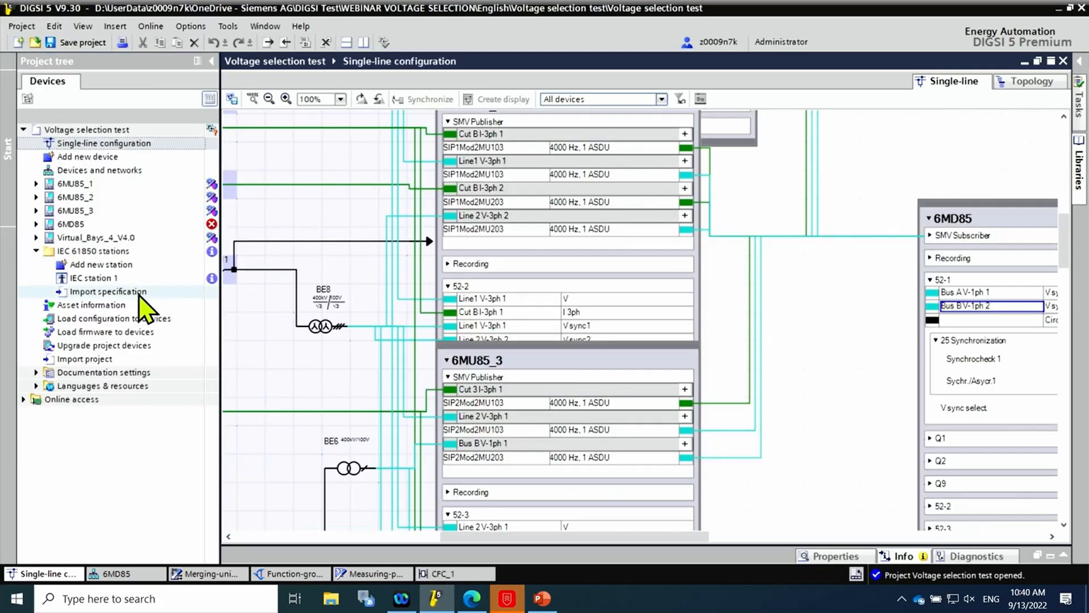
Export the changes of IEC station 1 to the IEC 61850 System Configurator and close the validation report
left_click(111, 279)
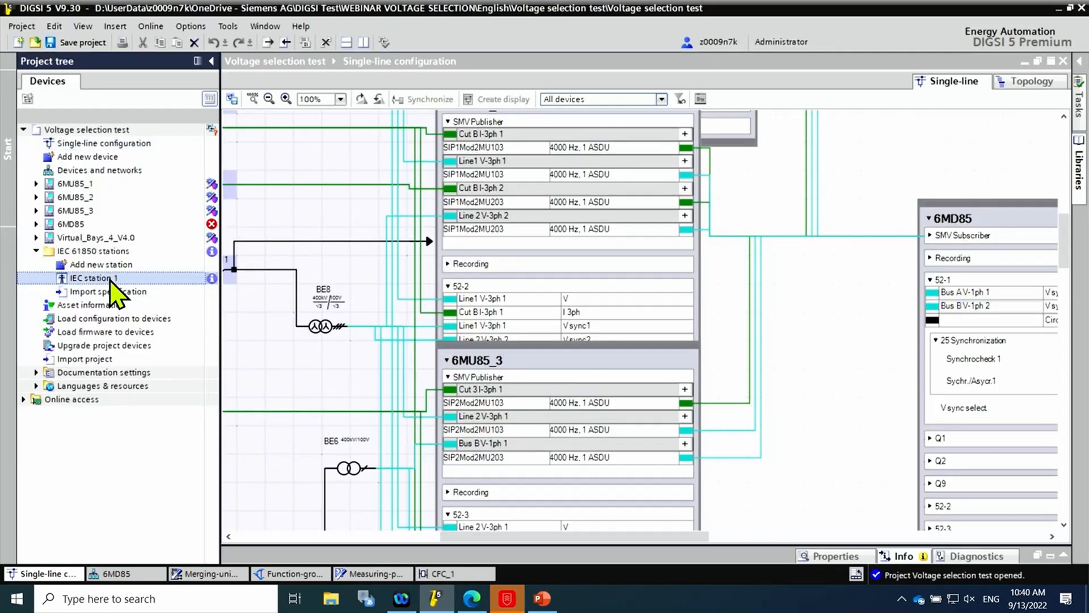
right_click(111, 279)
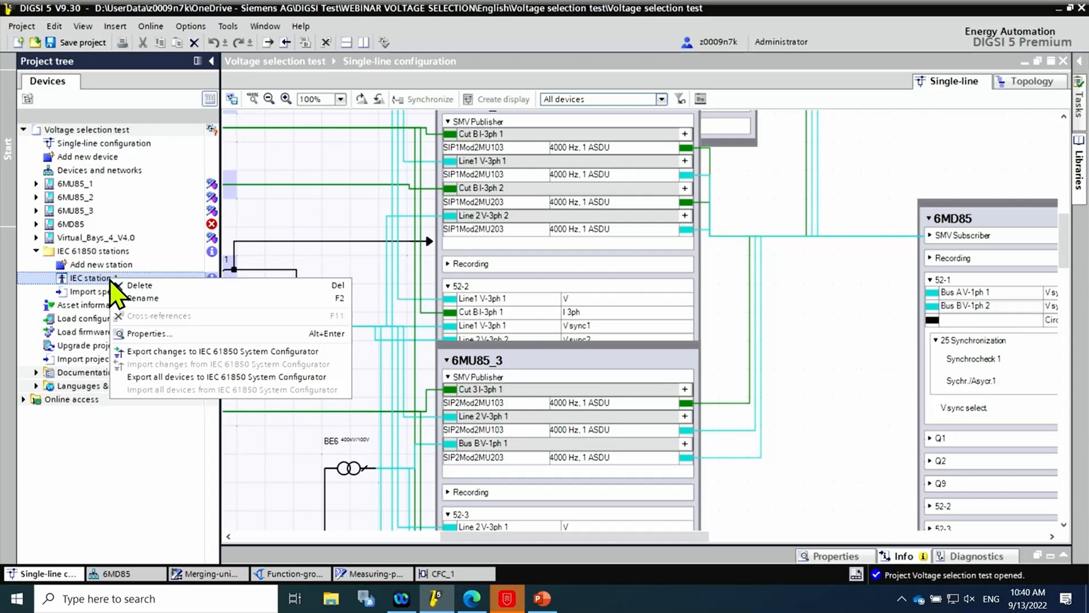
left_click(177, 353)
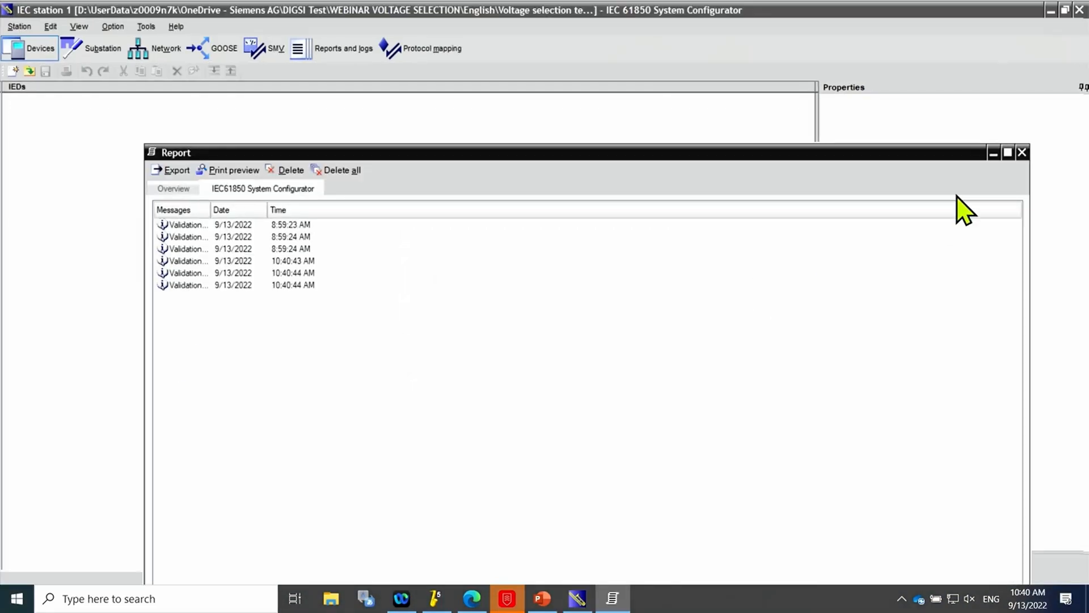
left_click(1022, 152)
Review the station's GOOSE application datasets and the SMV dataset SIP/Mod2_MU1/LLN0/PhsMeas3
left_click(218, 58)
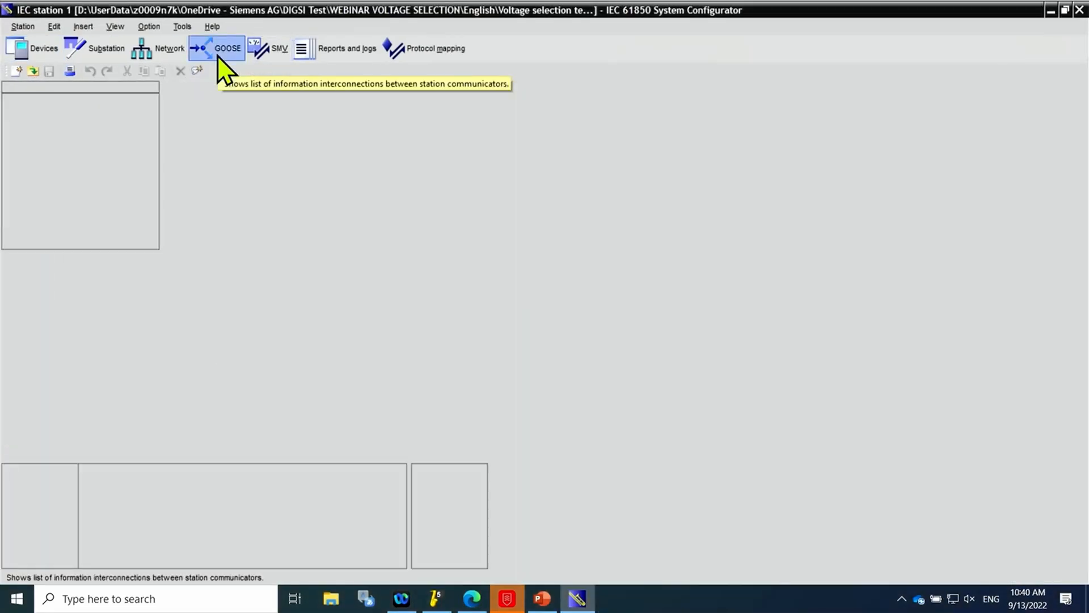
left_click(21, 142)
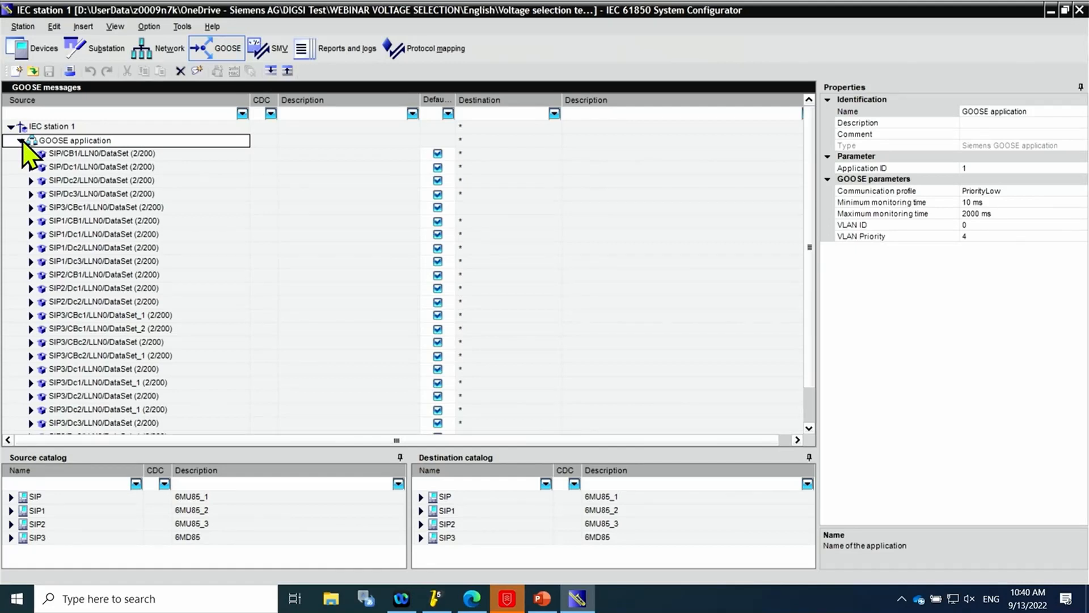
left_click(272, 51)
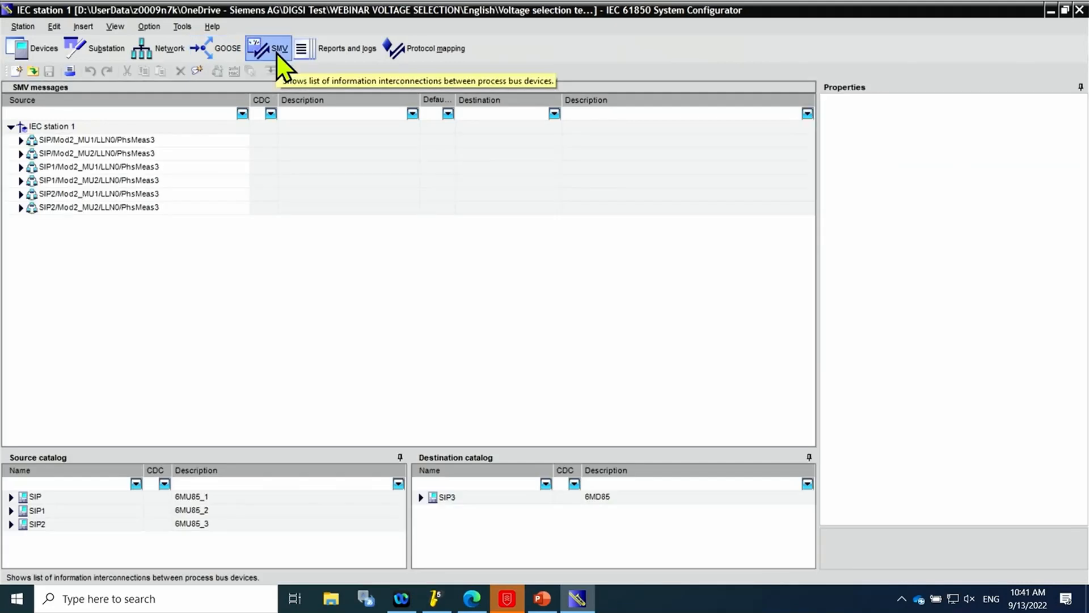
left_click(20, 140)
left_click(29, 154)
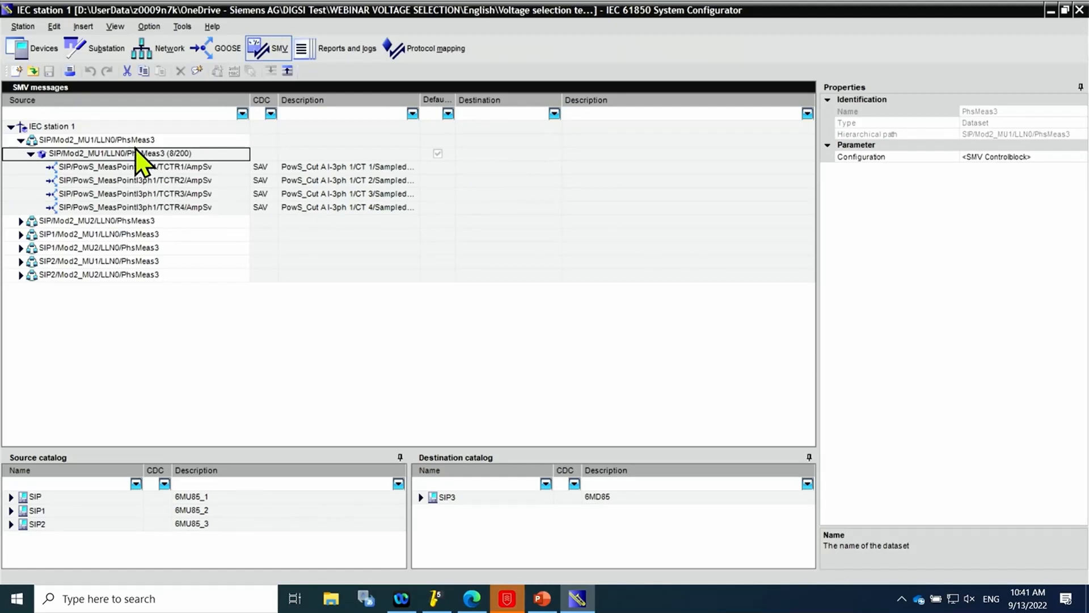
Apply SMV Mapping Through Topology to IEC station 1 and save the station's changes
right_click(101, 129)
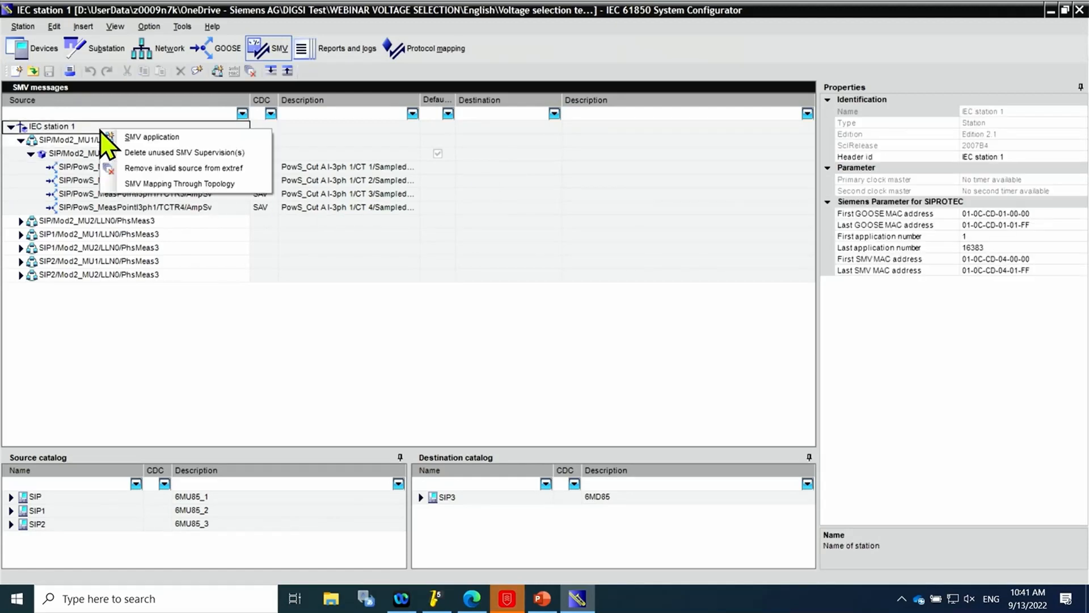
left_click(144, 184)
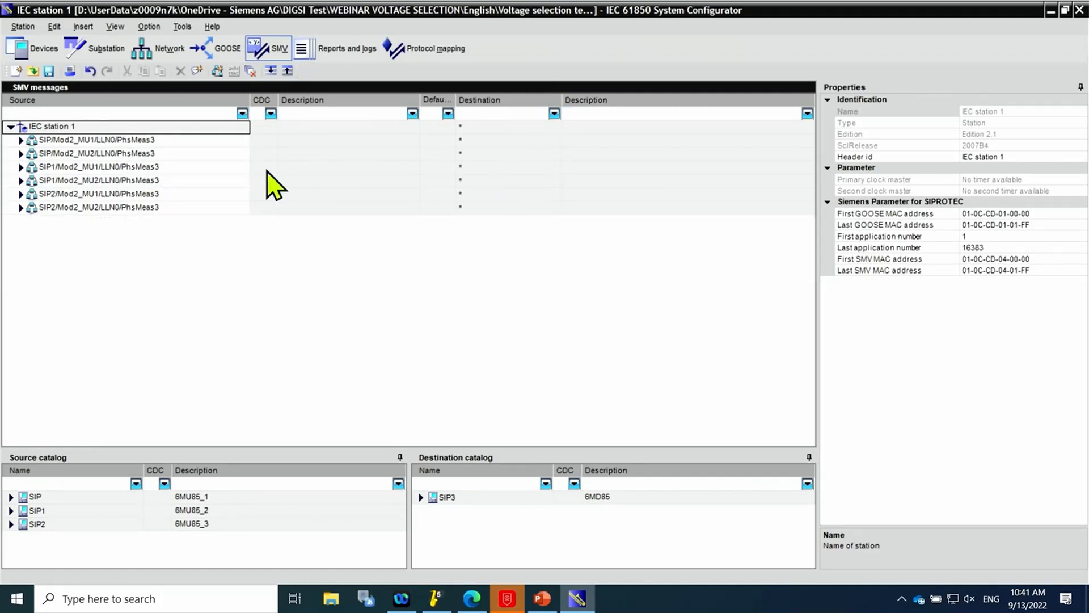
left_click(30, 154)
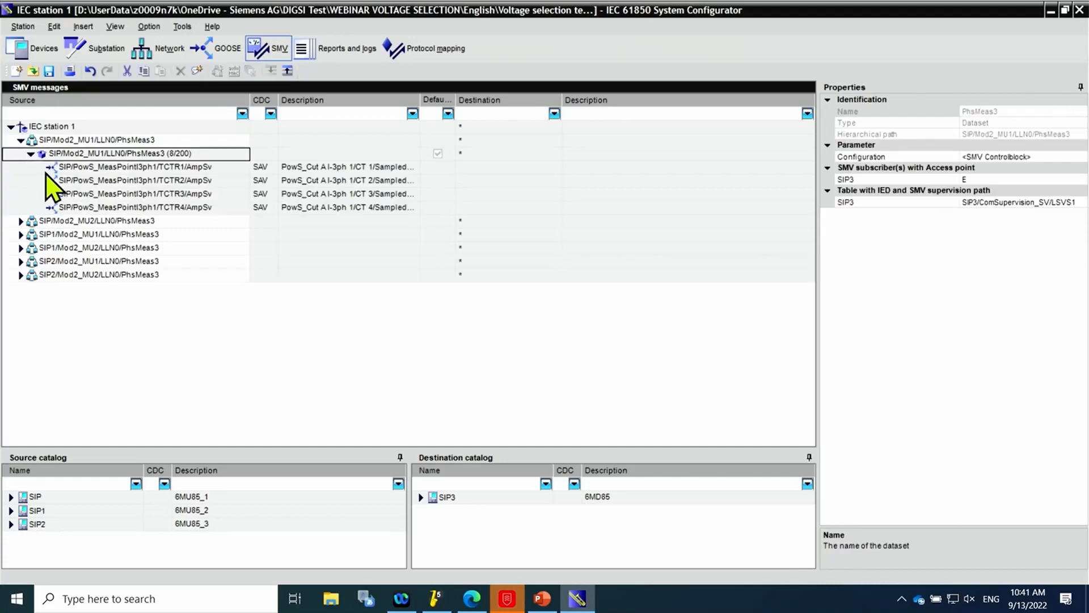
left_click(37, 155)
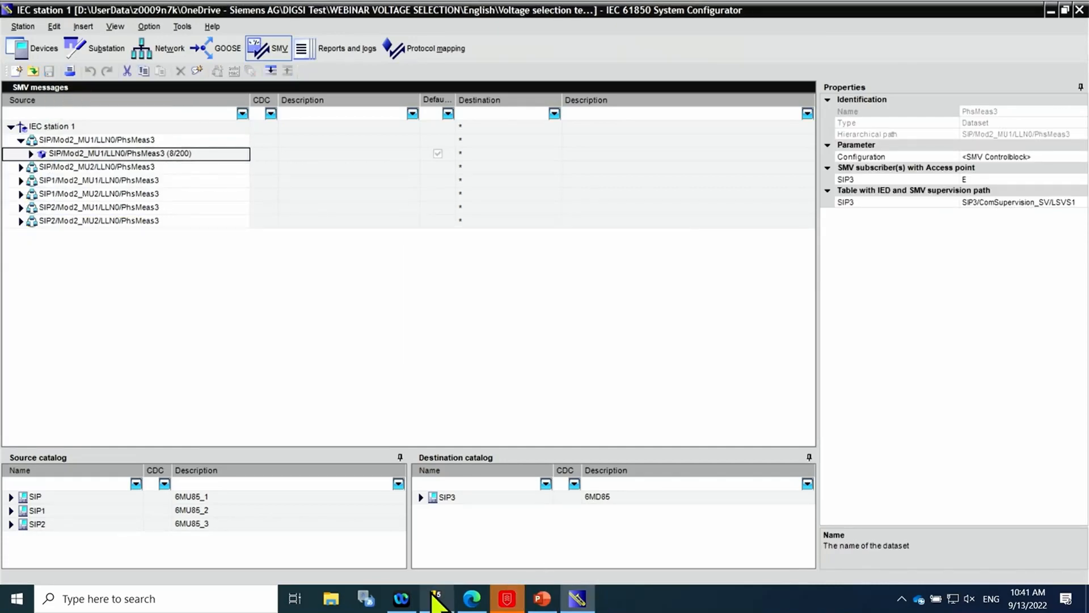
Switch back to DIGSI 5 and select IEC station 1 in the project
left_click(435, 598)
left_click(106, 278)
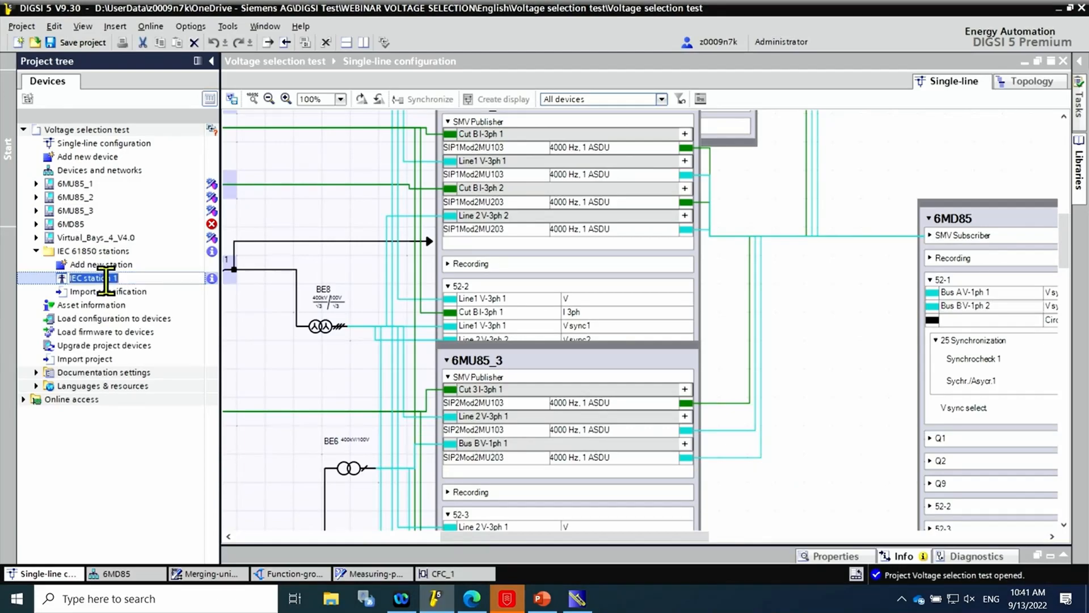